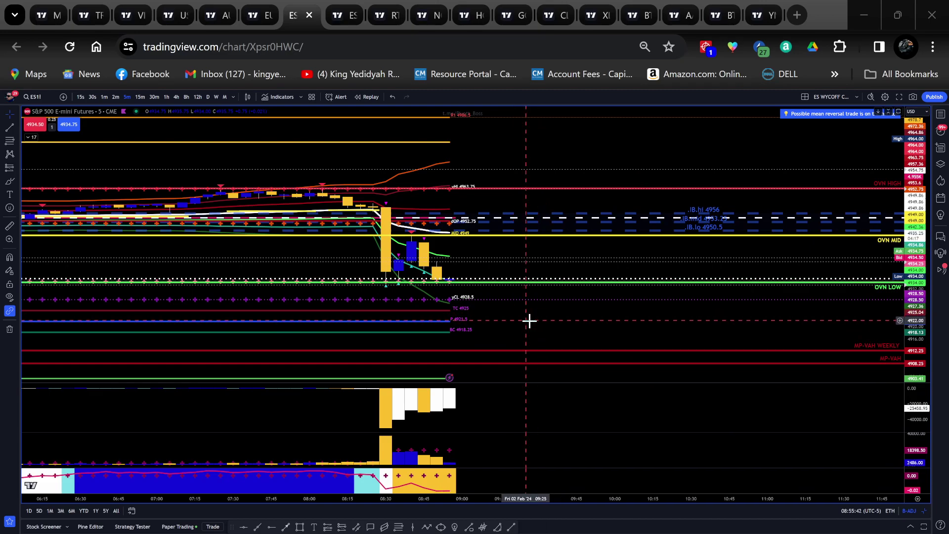
- Reframe and stretch the ES 5-minute price scale so the recent sell-off candles near 4934 appear larger
left_click_drag(529, 320, 540, 312)
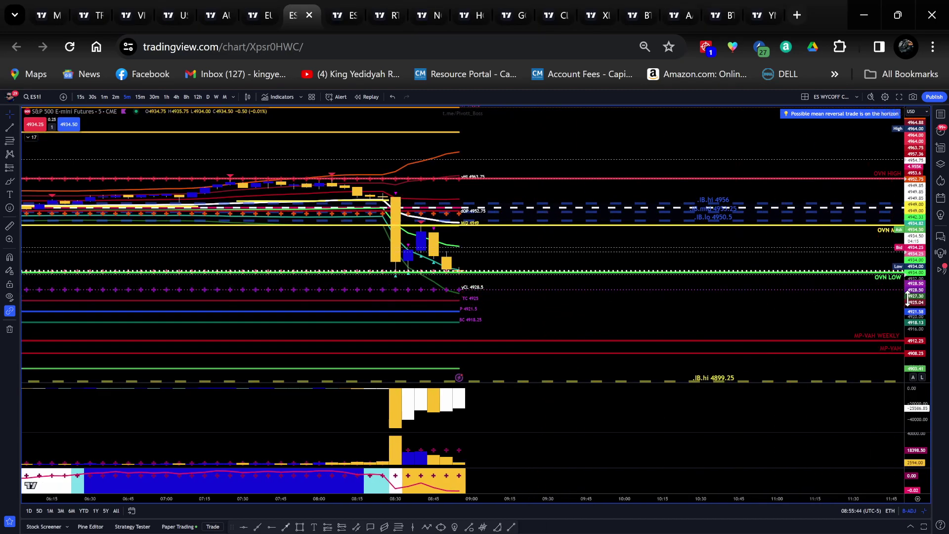
left_click_drag(907, 299, 907, 285)
left_click_drag(691, 314, 696, 294)
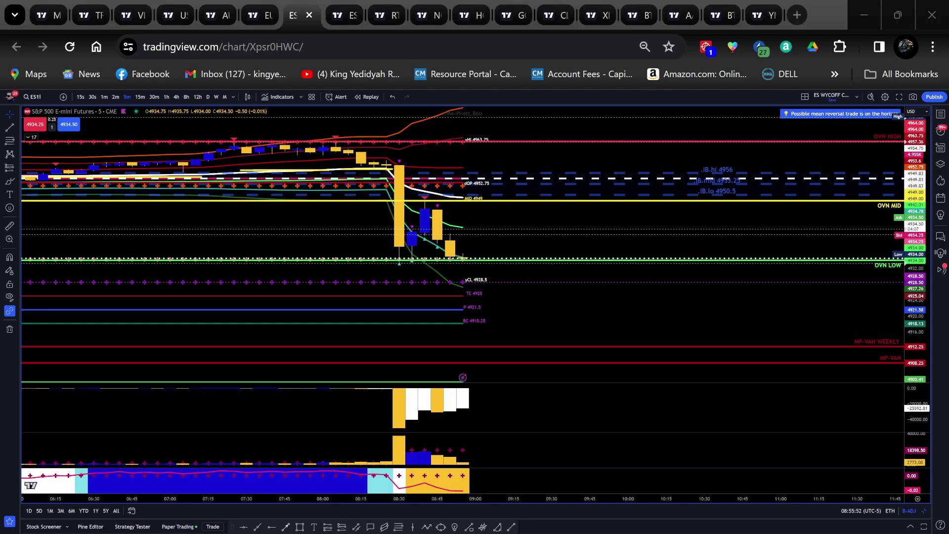
- Draw a red arrow pointing down at the tall sell-off candle, then bring up Bookmap
left_click_drag(368, 97, 400, 166)
left_click_drag(408, 131, 400, 167)
left_click_drag(369, 96, 398, 167)
left_click_drag(407, 133, 398, 169)
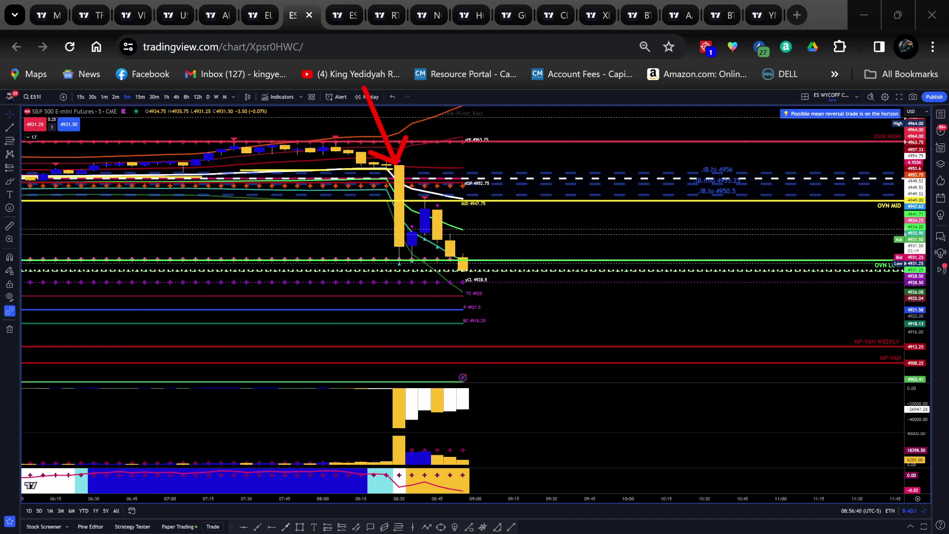
key("alt+Tab")
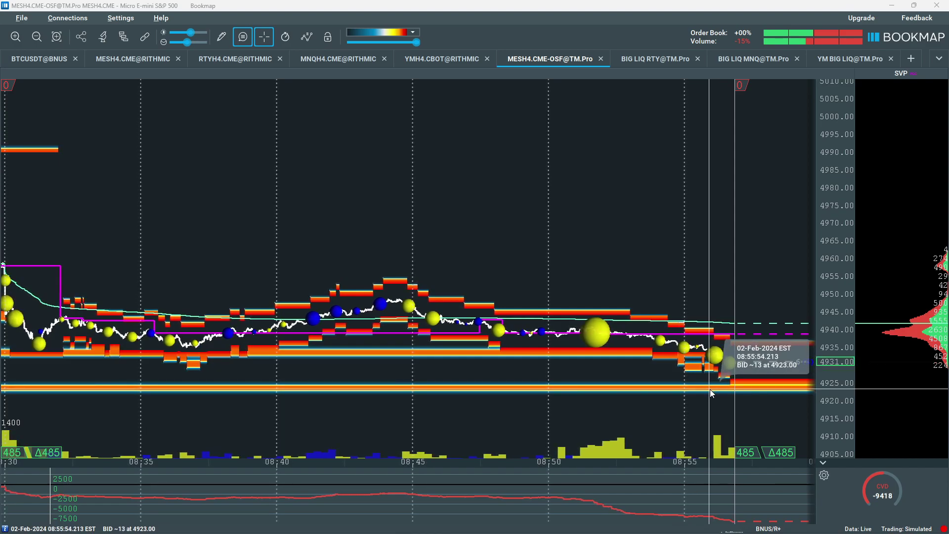
- Zoom the MES heatmap slightly to inspect the bid liquidity near 4923
scroll(843, 376, "up", 1)
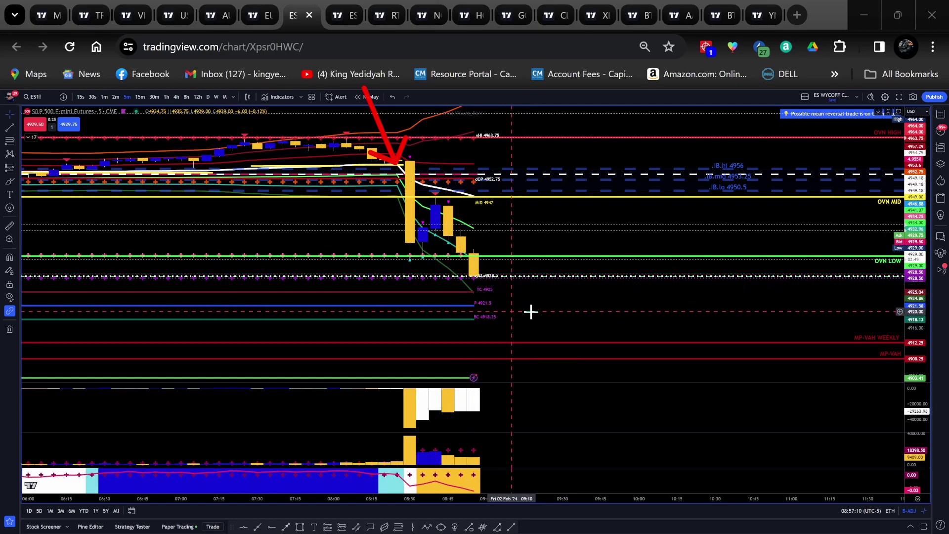
- Zoom out to Thursday's session, compress the price scale, and point red arrows at lower levels
scroll(544, 311, "down", 3)
scroll(545, 311, "down", 5)
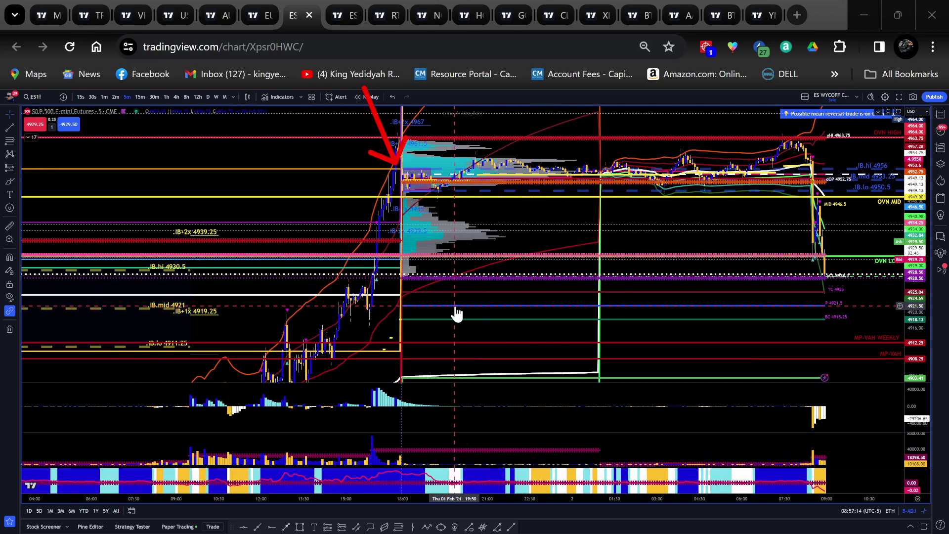
left_click(456, 306)
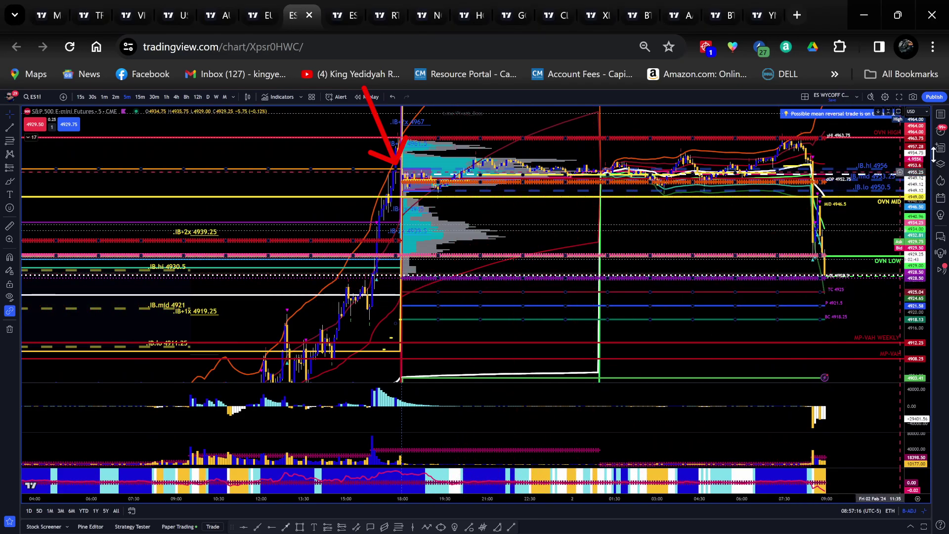
left_click_drag(912, 193, 908, 294)
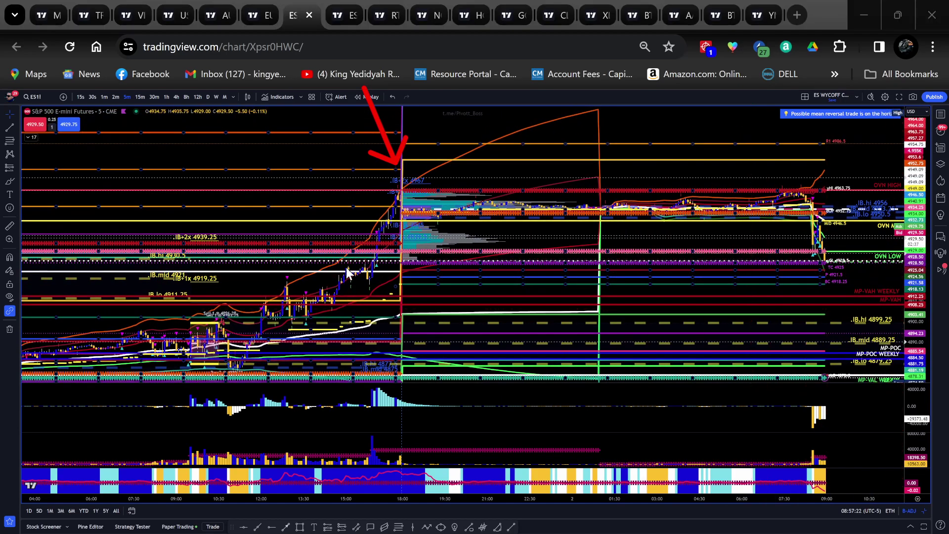
left_click_drag(322, 343, 316, 334)
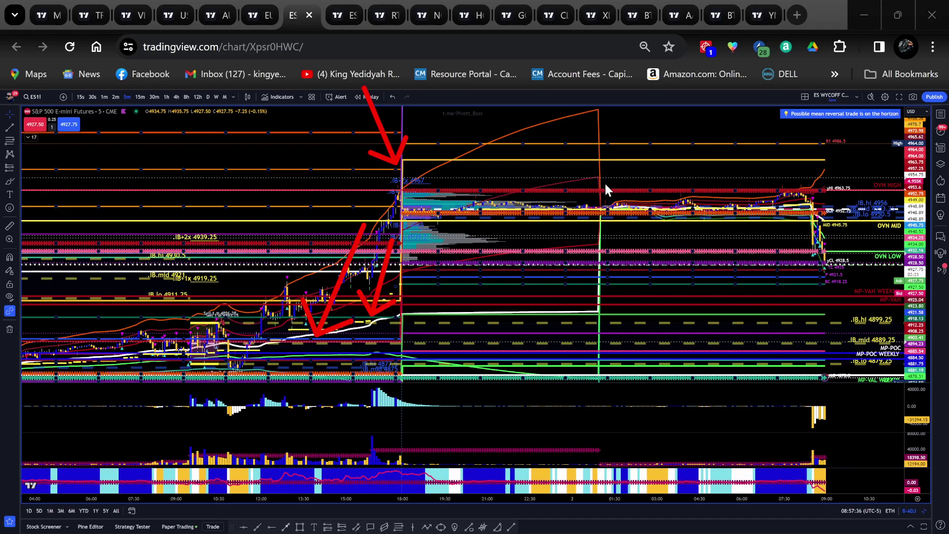
left_click_drag(605, 184, 560, 283)
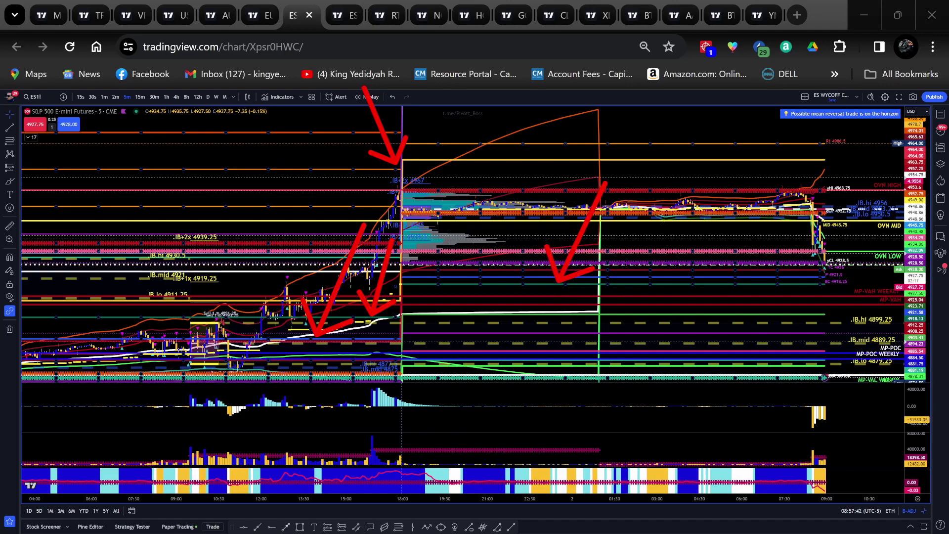
- Erase the red arrows and pan back toward Thursday's earlier bars
key("Escape")
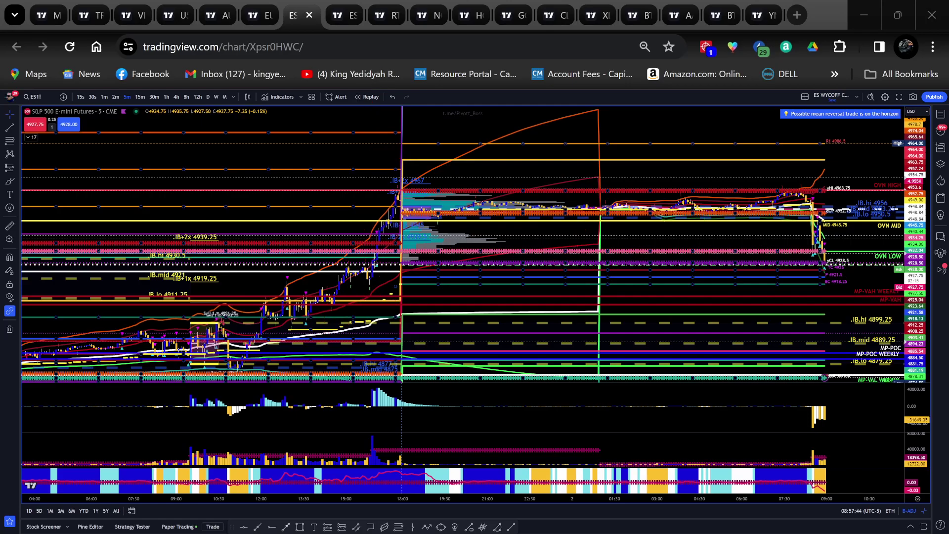
scroll(499, 299, "up", 3)
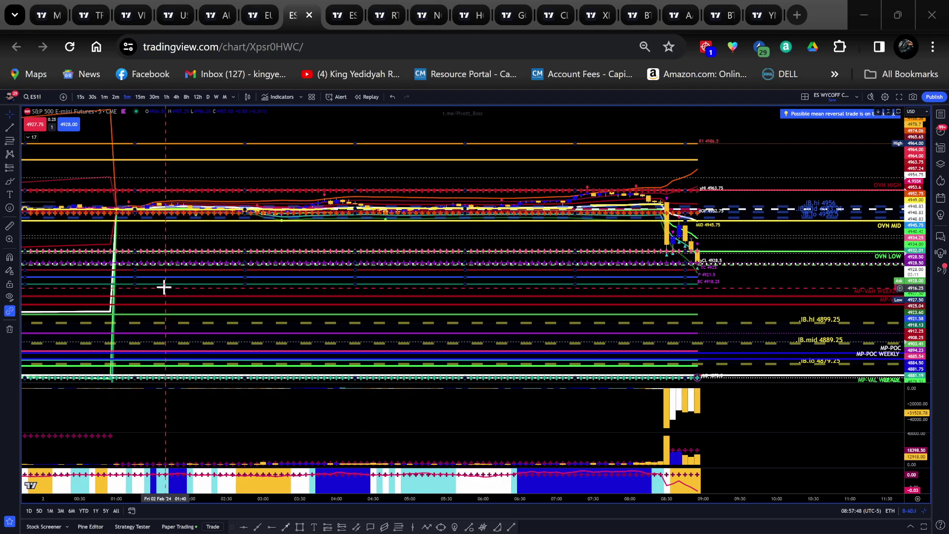
left_click_drag(164, 287, 682, 254)
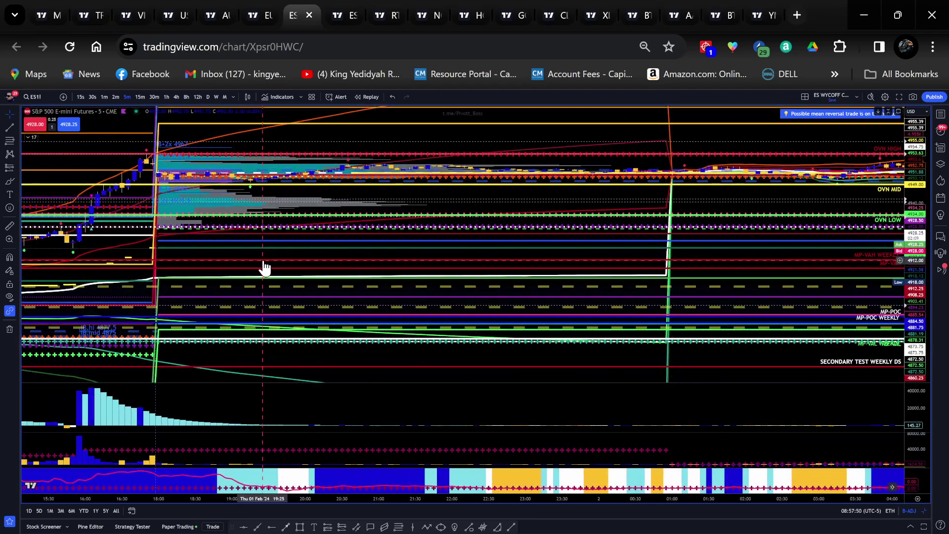
left_click_drag(417, 248, 645, 236)
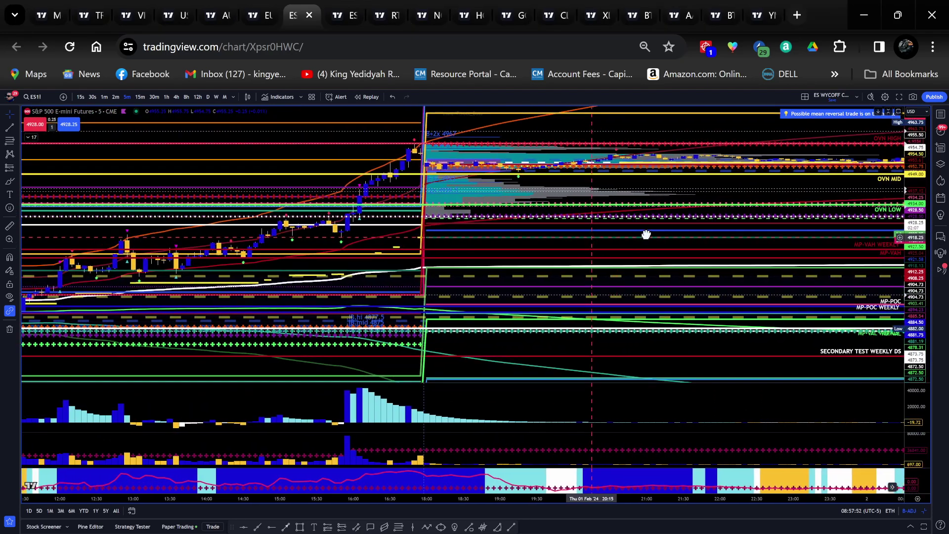
- Zoom in on Thursday's 16:20–19:40 bars and refit the price scale around the 18:00 jump
scroll(642, 271, "up", 4)
scroll(643, 271, "up", 1)
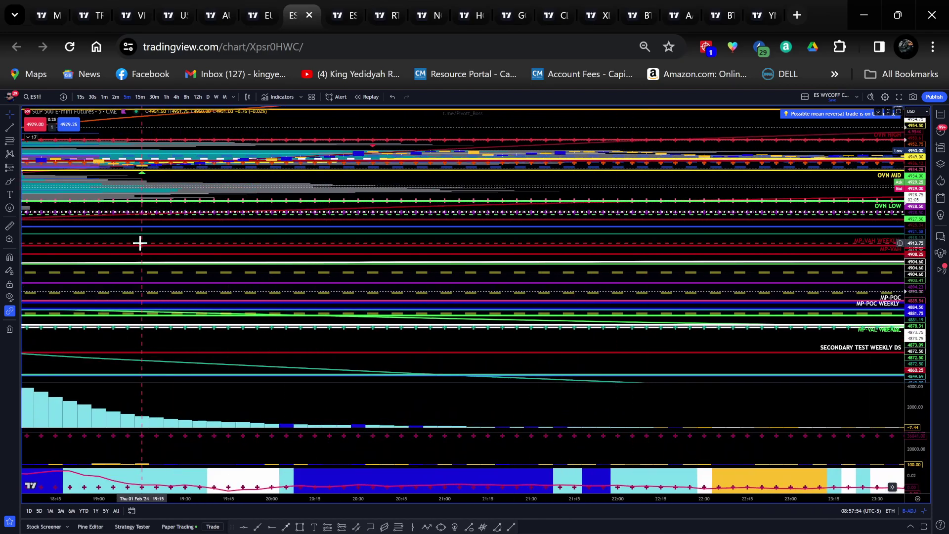
left_click_drag(142, 241, 636, 250)
scroll(636, 250, "up", 3)
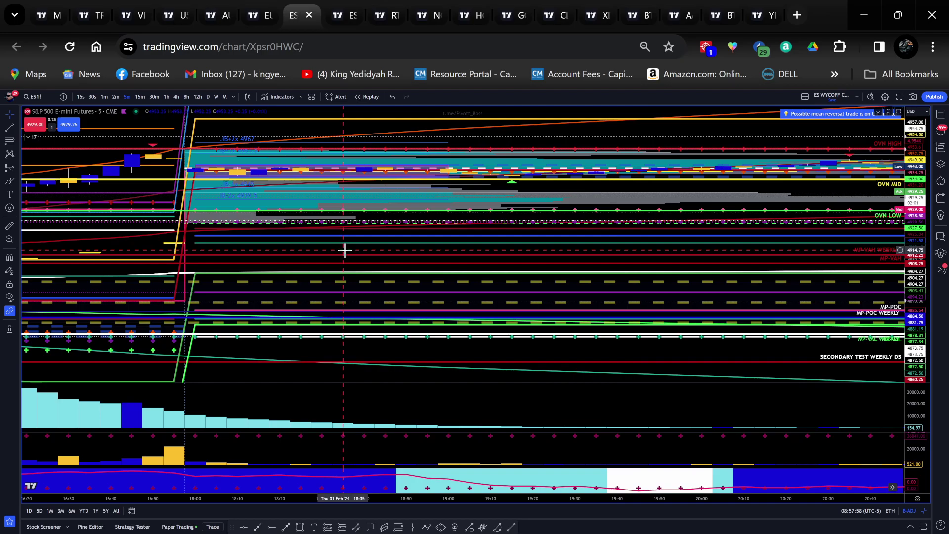
left_click_drag(343, 250, 542, 242)
scroll(542, 242, "up", 2)
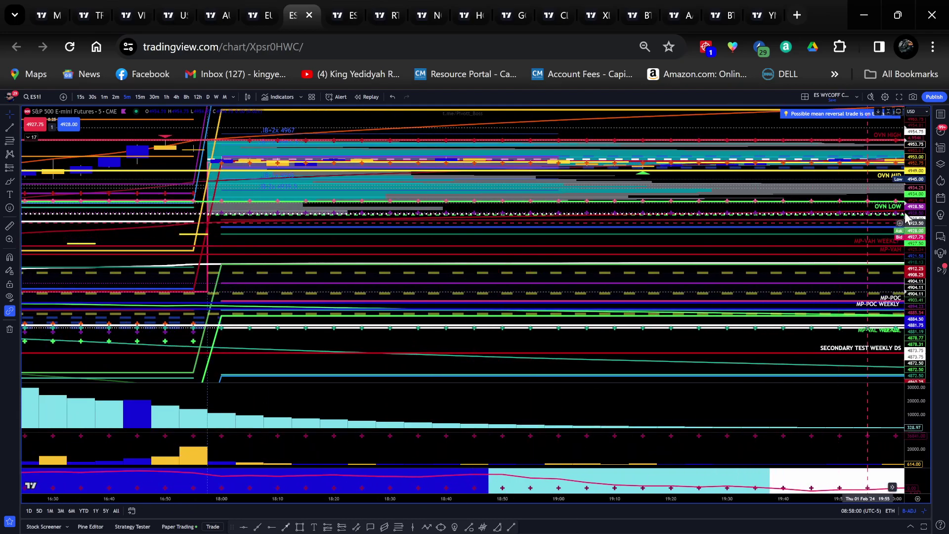
double_click(922, 250)
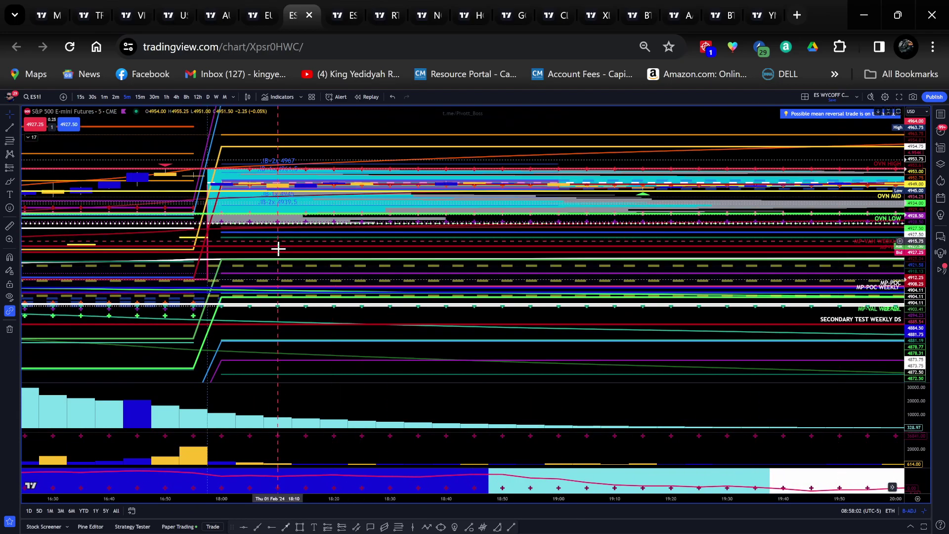
left_click_drag(255, 267, 340, 282)
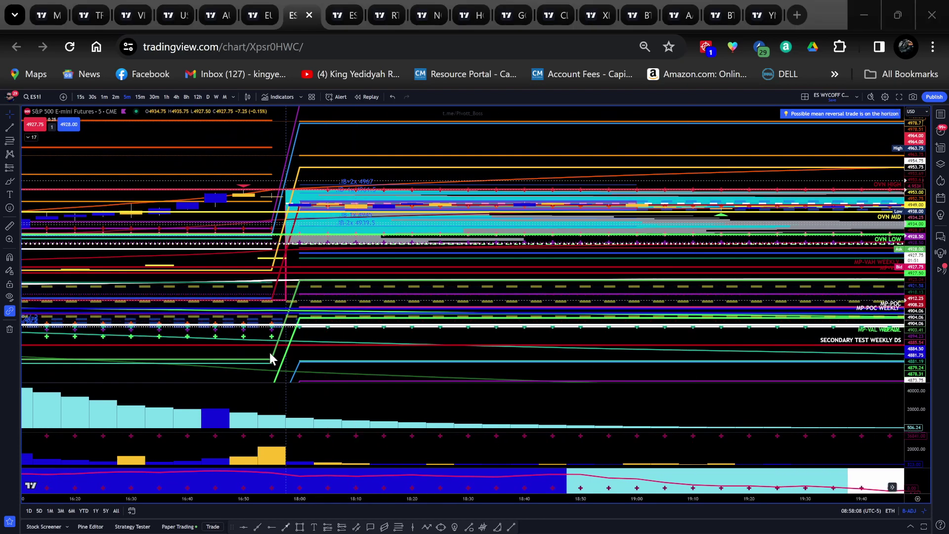
- Draw red arrows down to the white level and profile zone, and one up at support
mouse_move(216, 184)
left_mouse_down()
mouse_move(218, 218)
mouse_move(246, 277)
mouse_move(241, 301)
left_mouse_up()
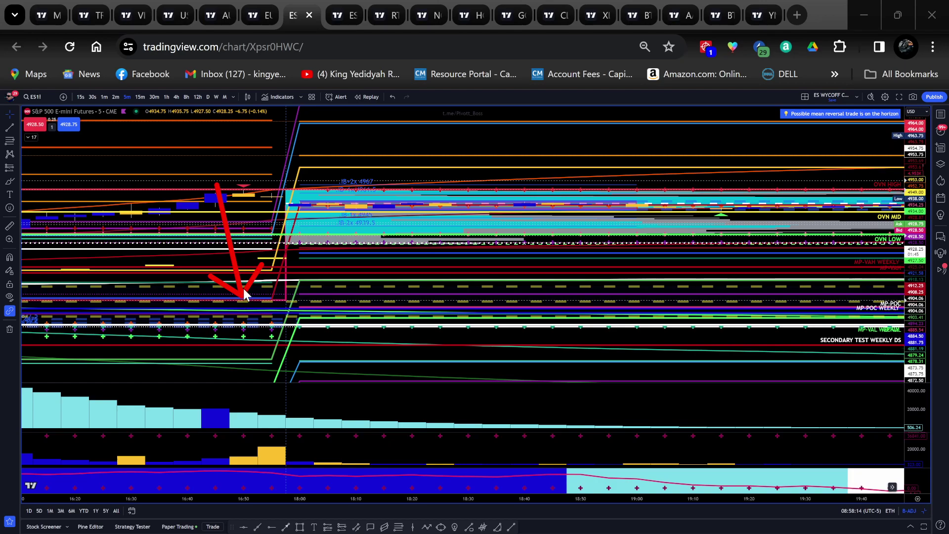
left_click_drag(332, 108, 386, 206)
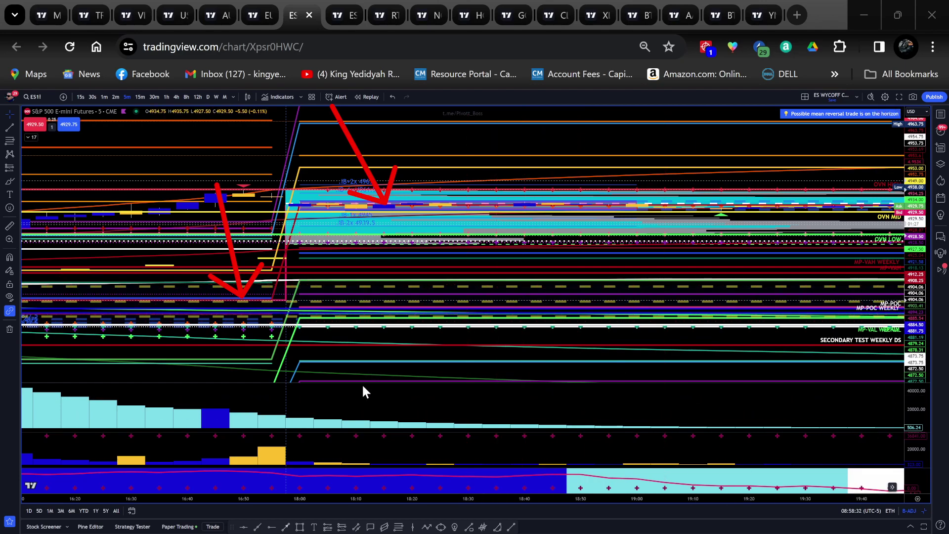
mouse_move(360, 389)
left_mouse_down()
mouse_move(387, 296)
mouse_move(297, 339)
mouse_move(280, 371)
mouse_move(295, 299)
mouse_move(263, 306)
mouse_move(335, 289)
left_mouse_up()
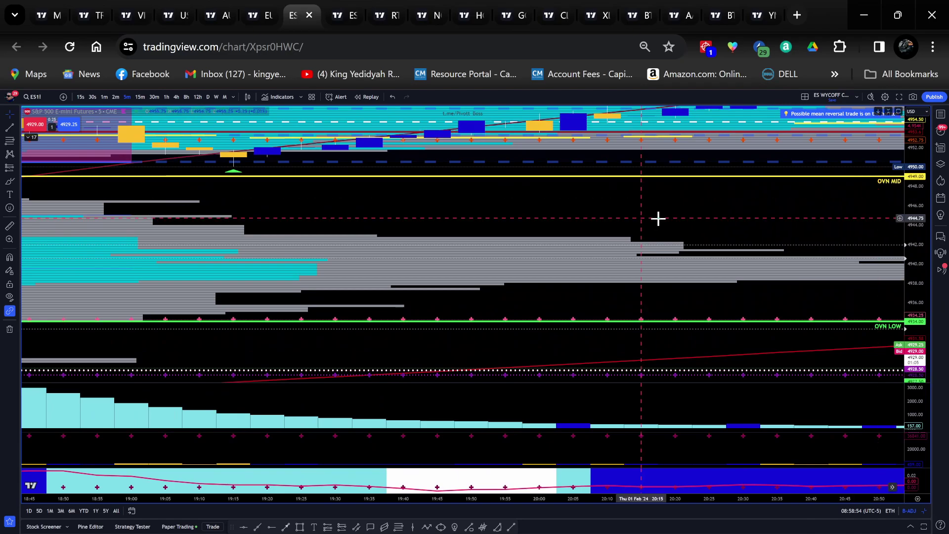
- Pan forward to the 08:30 ES sell-off and compress the price scale to reveal lower levels
scroll(667, 218, "down", 5)
left_click_drag(667, 218, 740, 246)
left_click_drag(822, 200, 188, 240)
left_click_drag(718, 290, 356, 294)
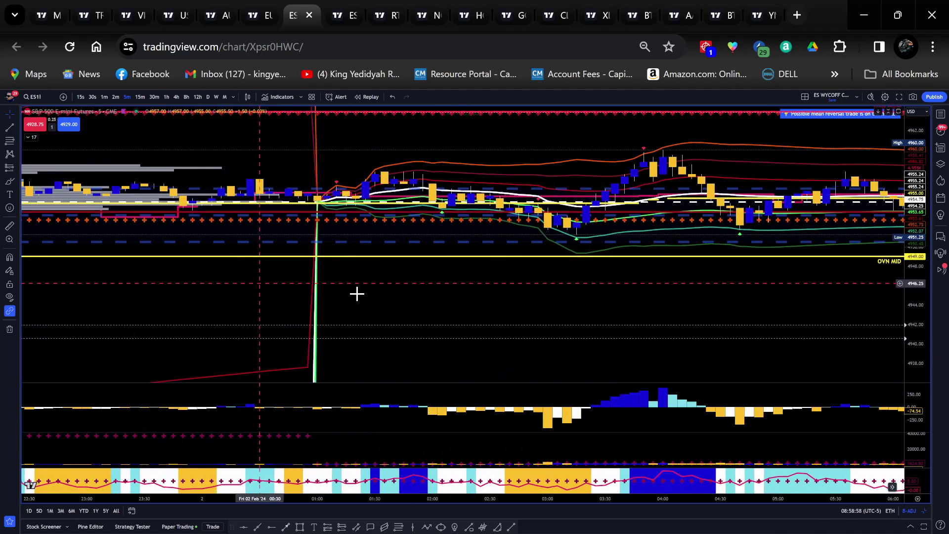
left_click_drag(744, 298, 301, 301)
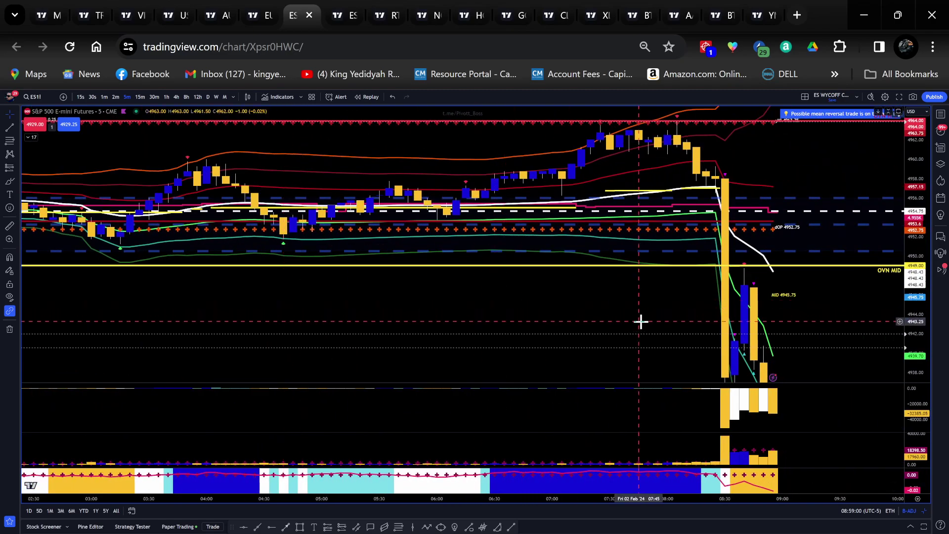
left_click_drag(640, 321, 402, 170)
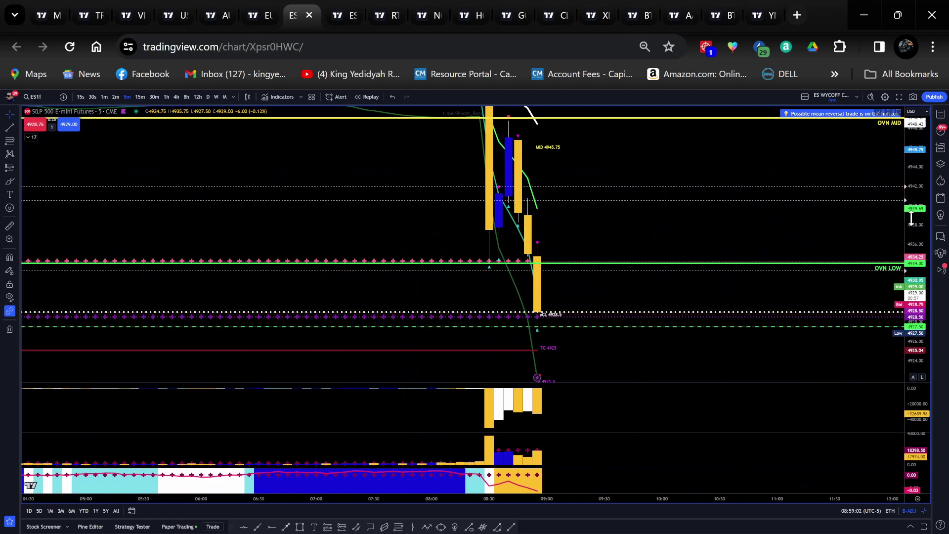
left_click_drag(908, 202, 909, 240)
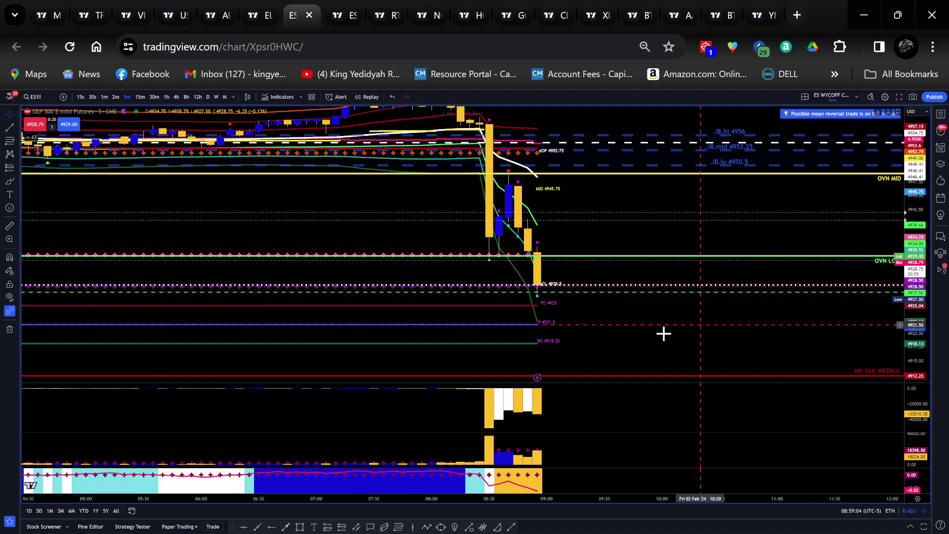
left_click_drag(608, 303, 581, 295)
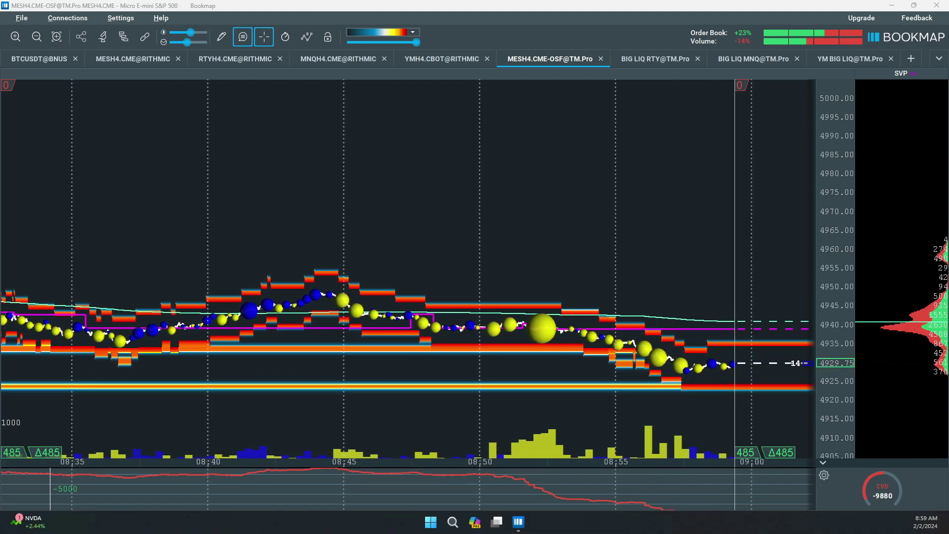
- Show the MESH4.CME@RITHMIC heatmap zoomed in on the last few minutes around 4925–4935
scroll(359, 231, "up", 2)
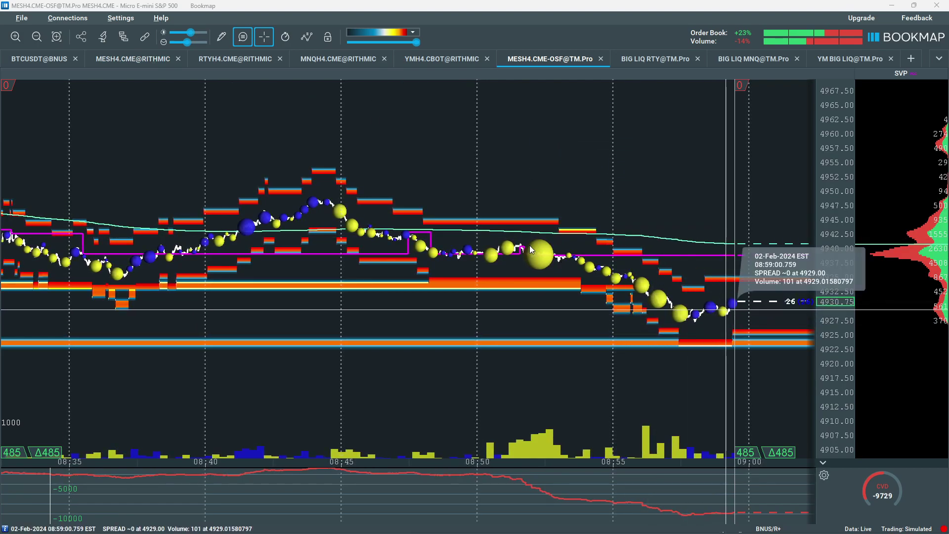
left_click(143, 59)
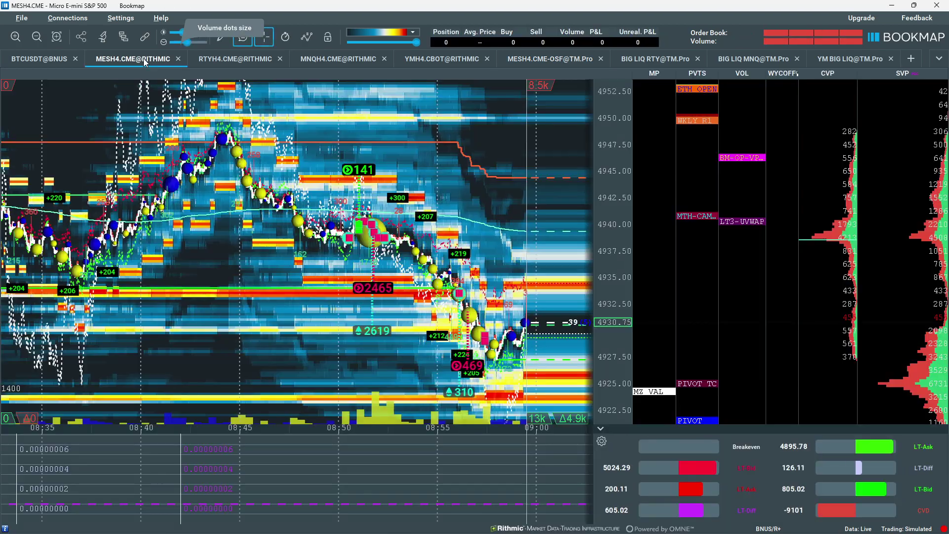
scroll(391, 299, "up", 5)
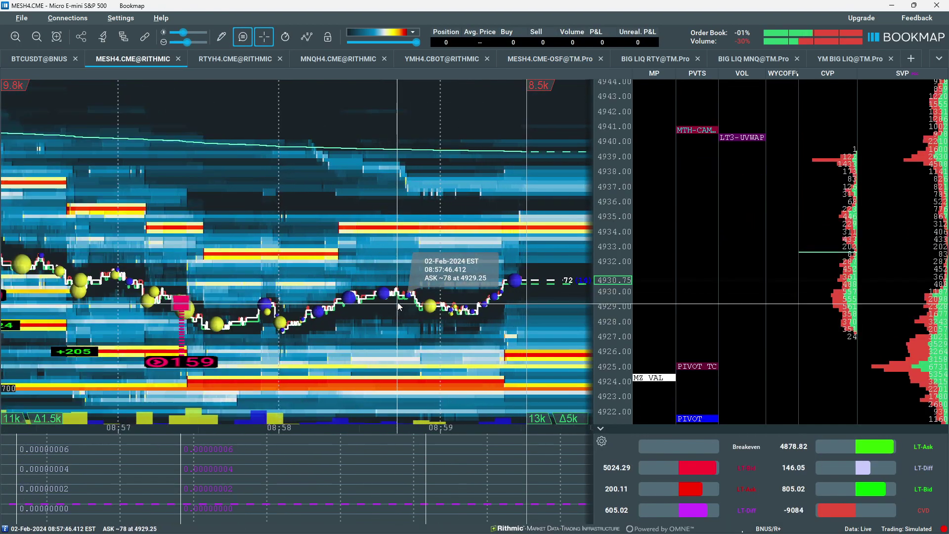
scroll(611, 289, "up", 2)
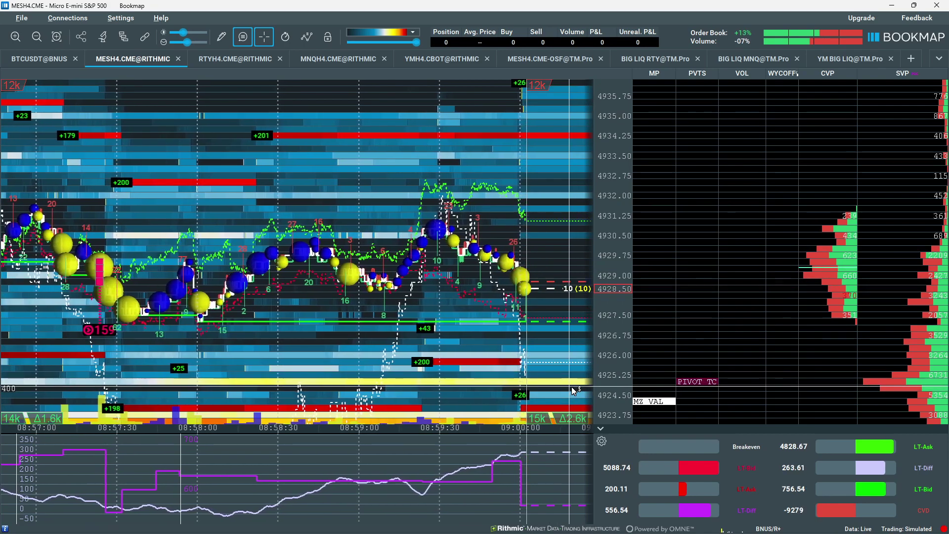
- Widen the heatmap price range, mark the +200 and +205 supports with red arrows, then clear them
left_click_drag(615, 376, 616, 345)
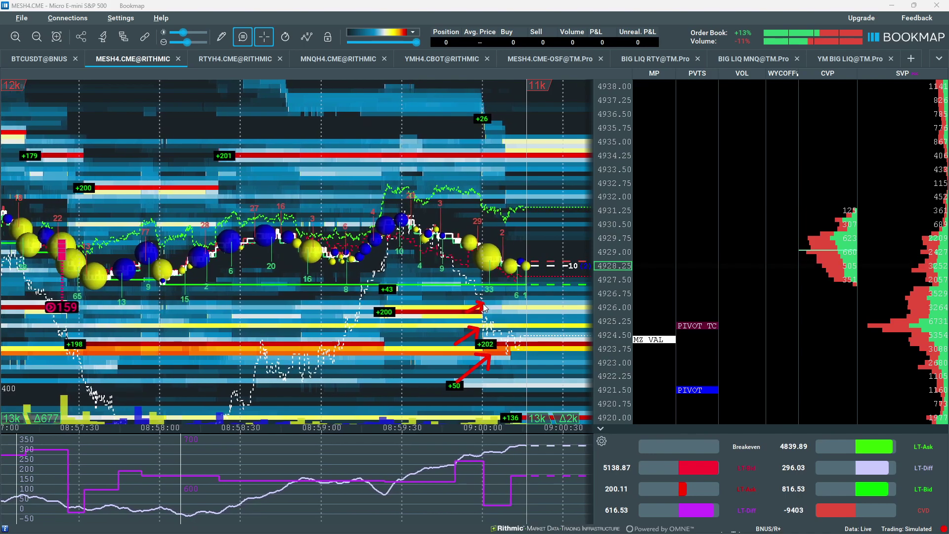
left_click_drag(404, 260, 434, 305)
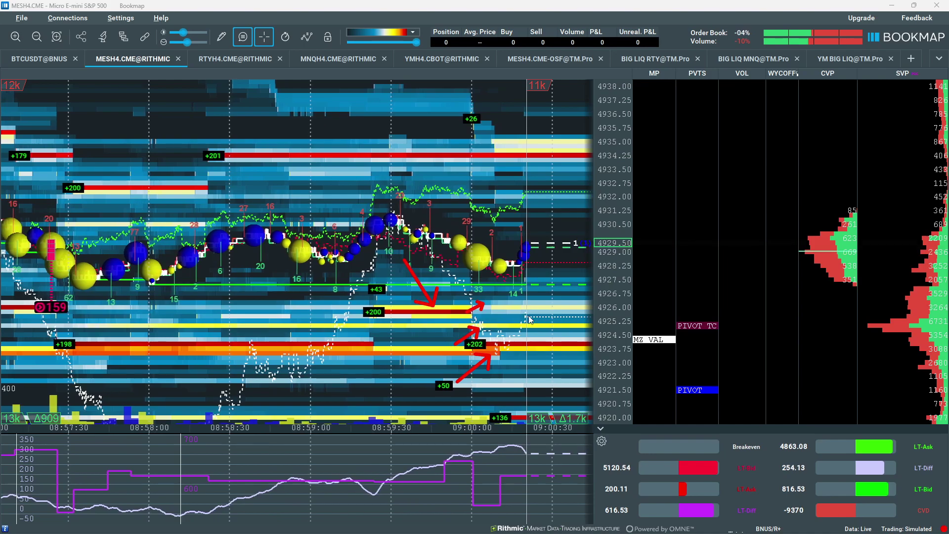
mouse_move(583, 267)
left_mouse_down()
mouse_move(556, 295)
mouse_move(562, 314)
left_mouse_up()
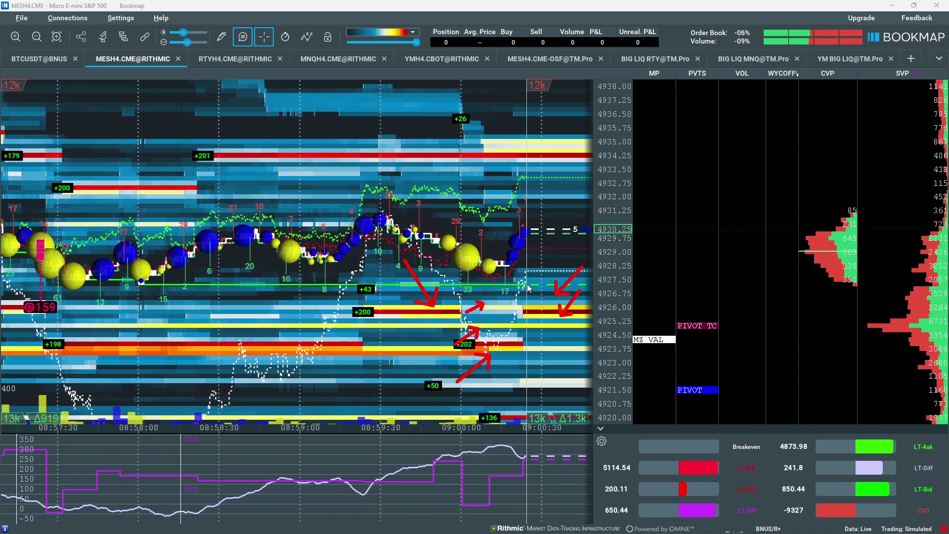
left_click_drag(543, 256, 528, 304)
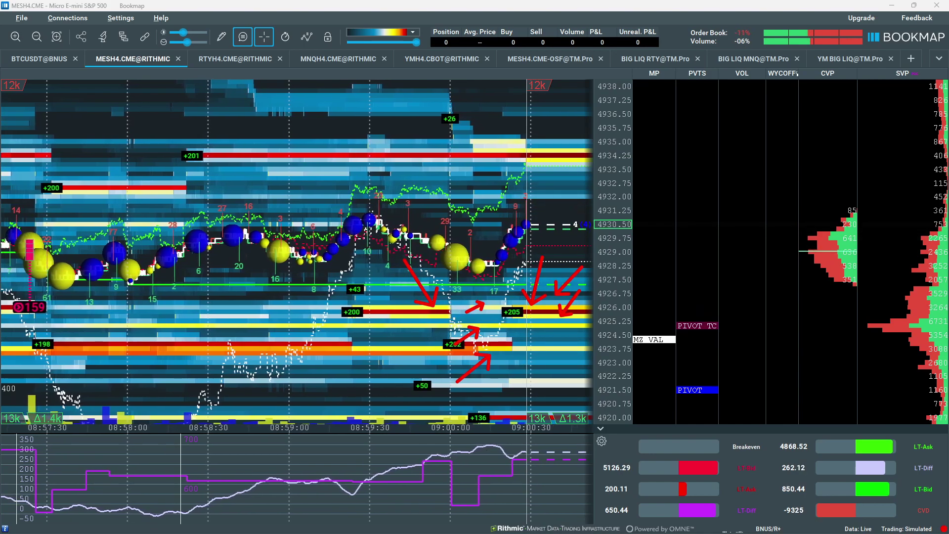
key("Escape")
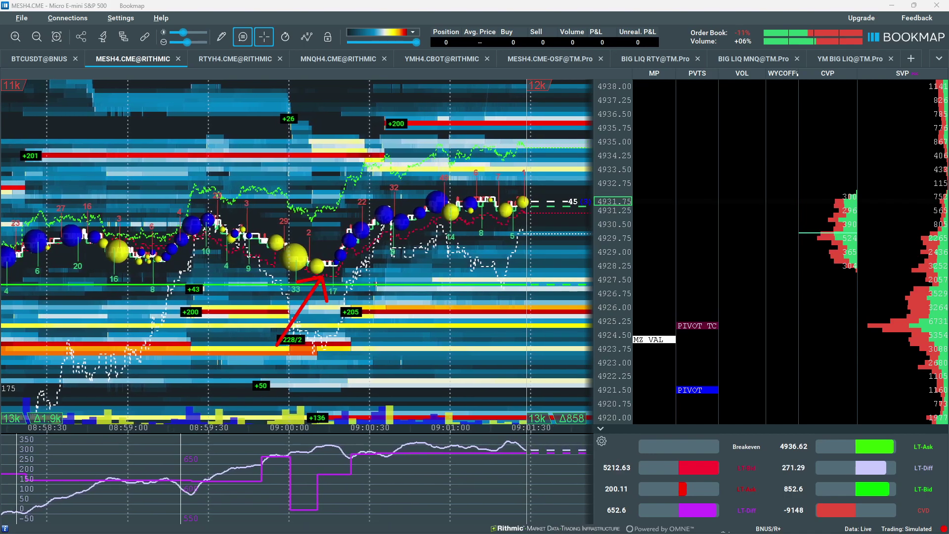
- Zoom out over the heatmap history, then zoom back to the latest two minutes and widen the price range
scroll(249, 318, "down", 5)
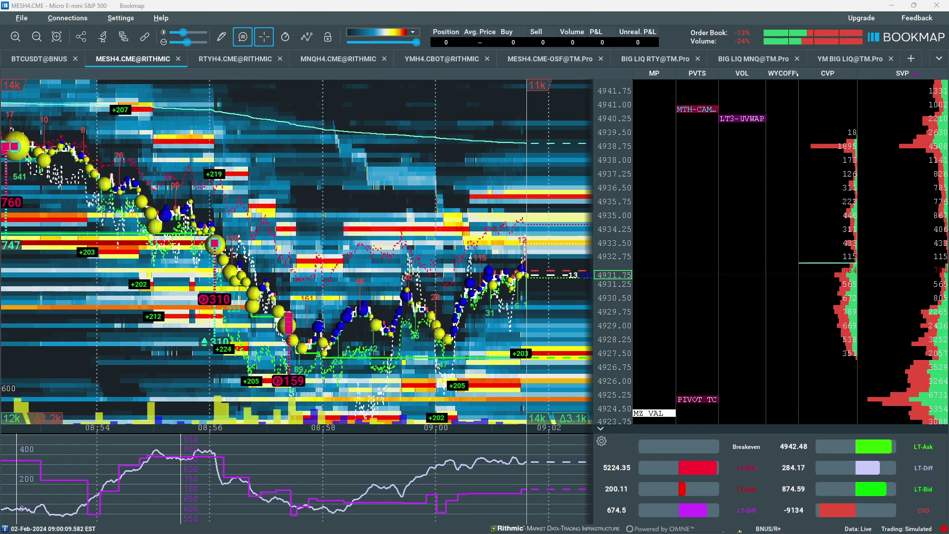
scroll(396, 365, "up", 3)
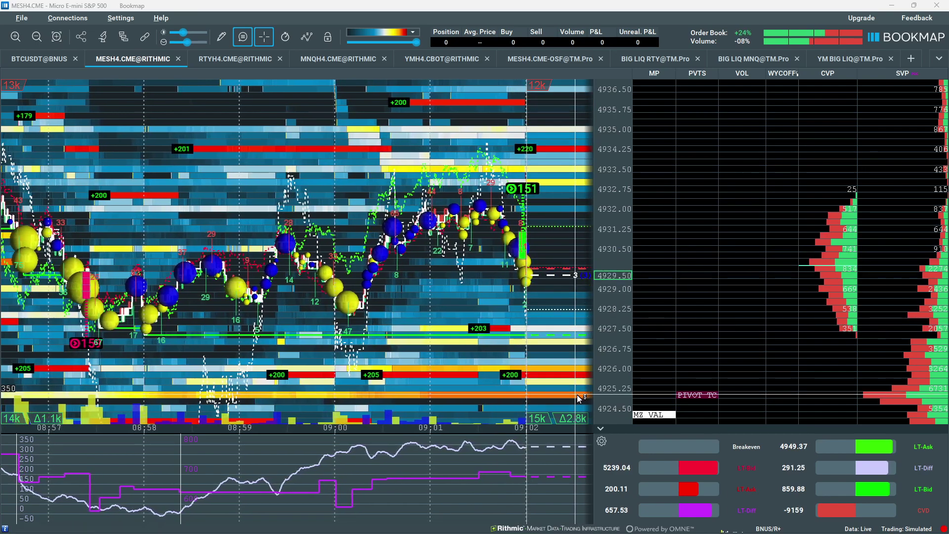
scroll(519, 257, "up", 3)
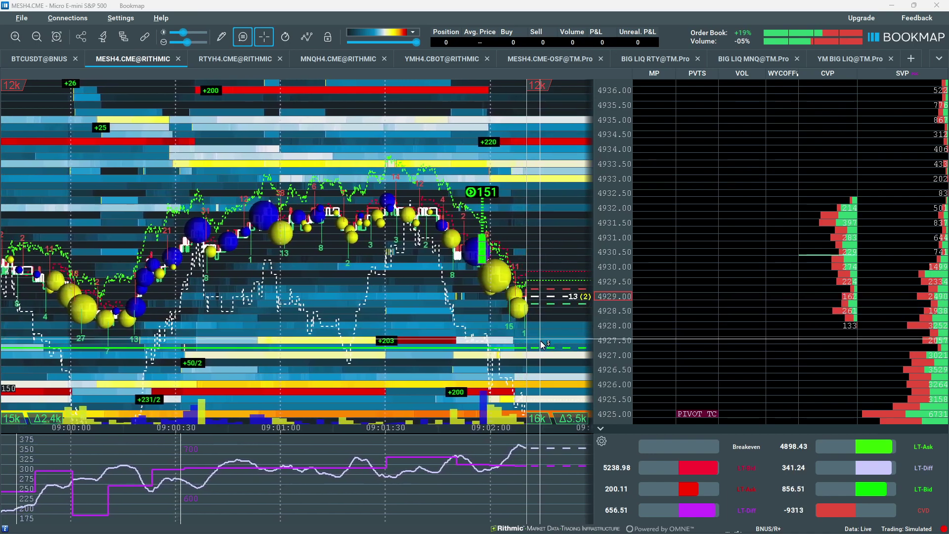
left_click_drag(604, 324, 603, 306)
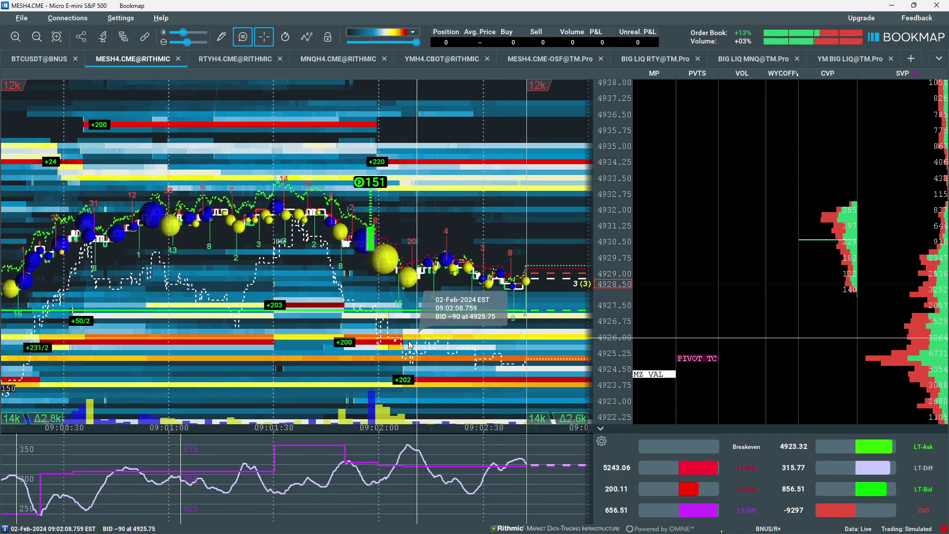
scroll(410, 343, "up", 1)
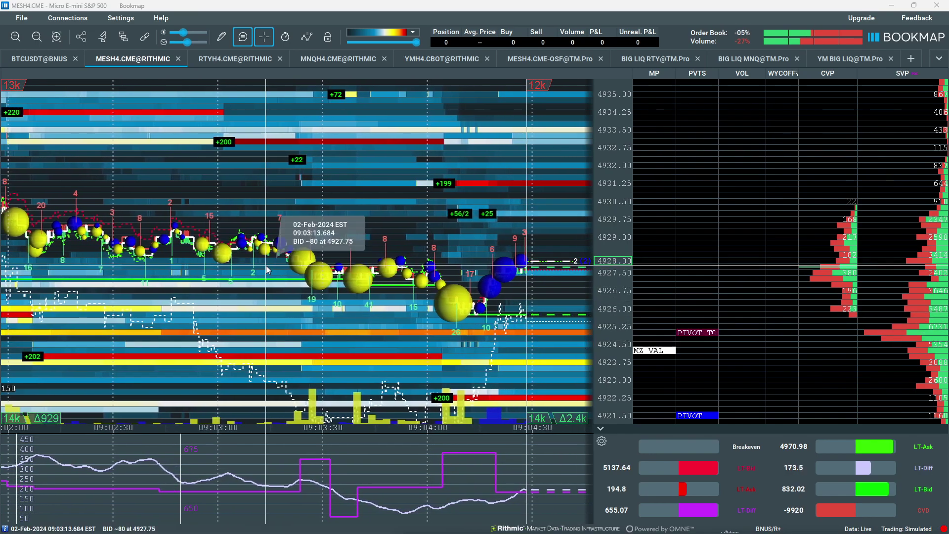
- Zoom the heatmap time axis out so it spans 09:00 to about 09:05
scroll(267, 268, "down", 3)
scroll(320, 274, "down", 2)
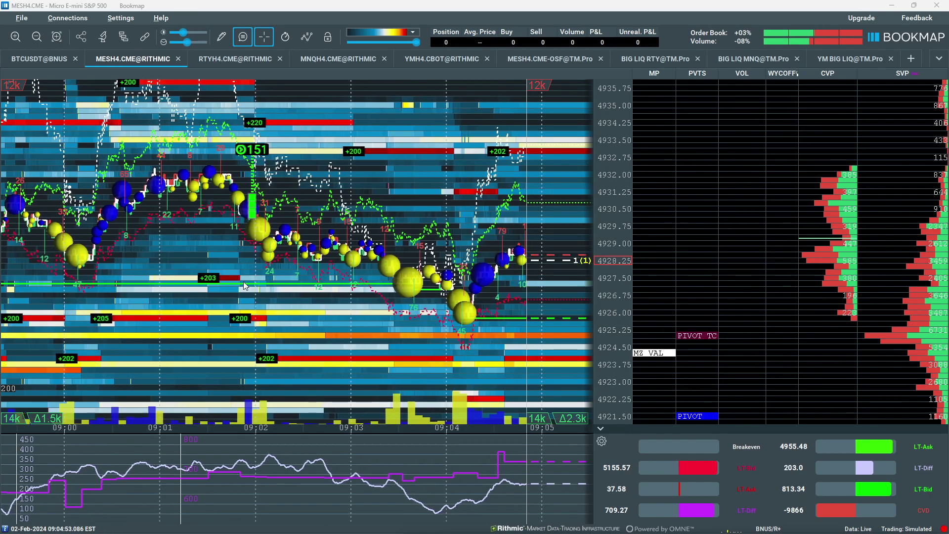
- Draw red arrows on the heatmap at the 09:02, 09:03 and 09:04 buy zones and the latest buy points
left_click_drag(245, 295, 266, 253)
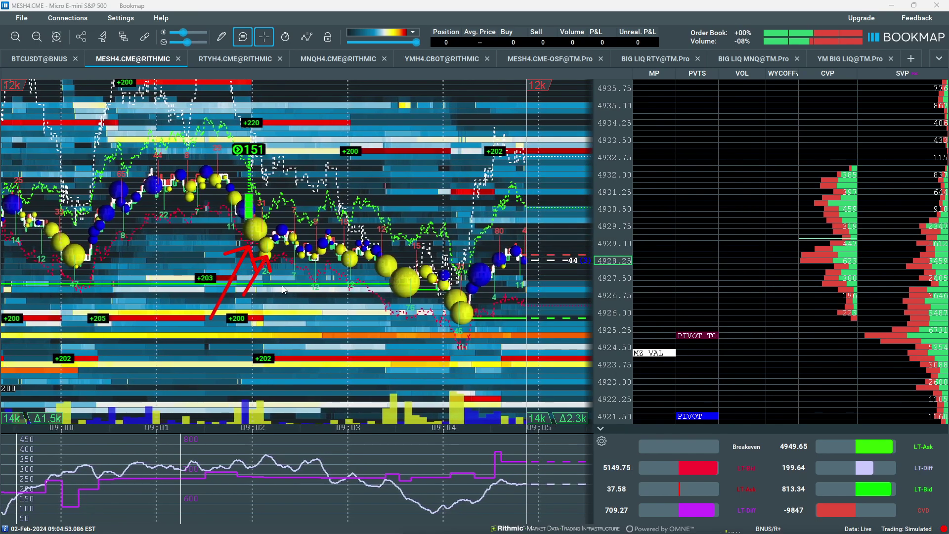
left_click_drag(338, 294, 349, 271)
left_click_drag(370, 319, 401, 278)
left_click_drag(432, 341, 462, 309)
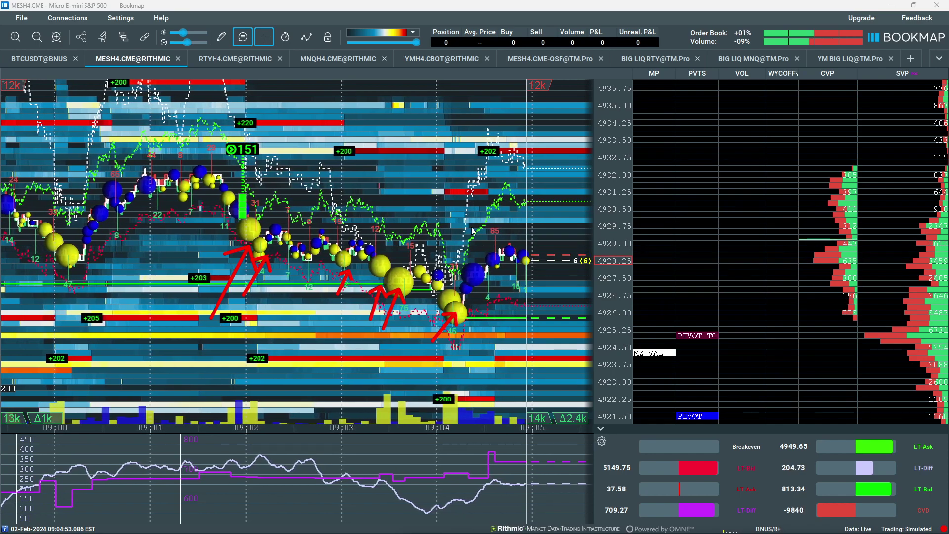
left_click_drag(452, 203, 475, 252)
mouse_move(486, 211)
left_mouse_down()
mouse_move(490, 245)
mouse_move(501, 222)
mouse_move(505, 243)
mouse_move(524, 242)
left_mouse_up()
left_click_drag(551, 179, 544, 210)
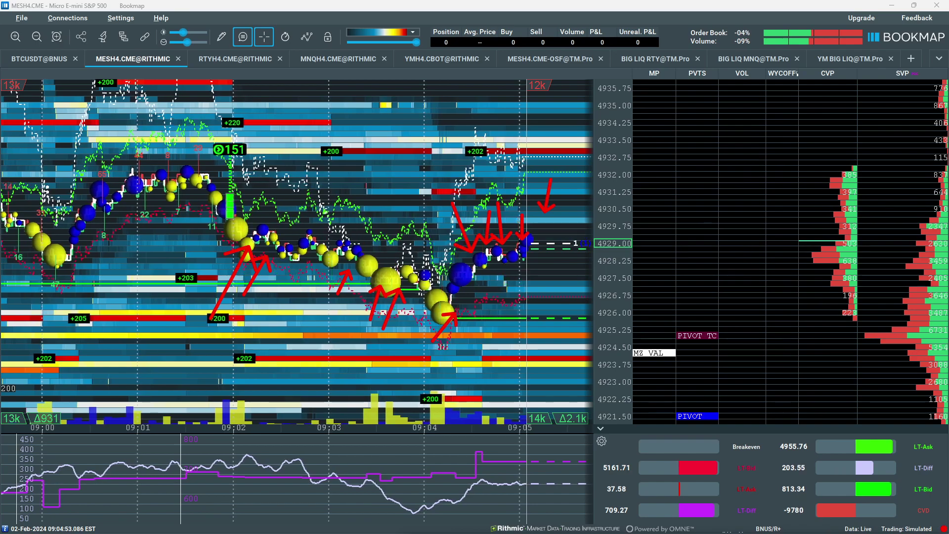
- Clear the red arrows, then rescale the heatmap to show about 08:54–09:06 over a wider price range
key("Escape")
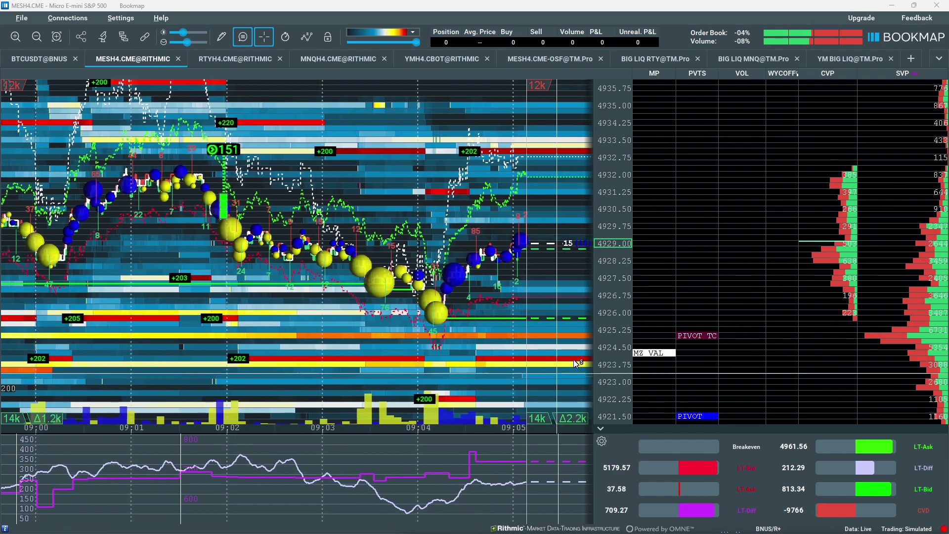
scroll(615, 287, "up", 2)
scroll(614, 287, "up", 1)
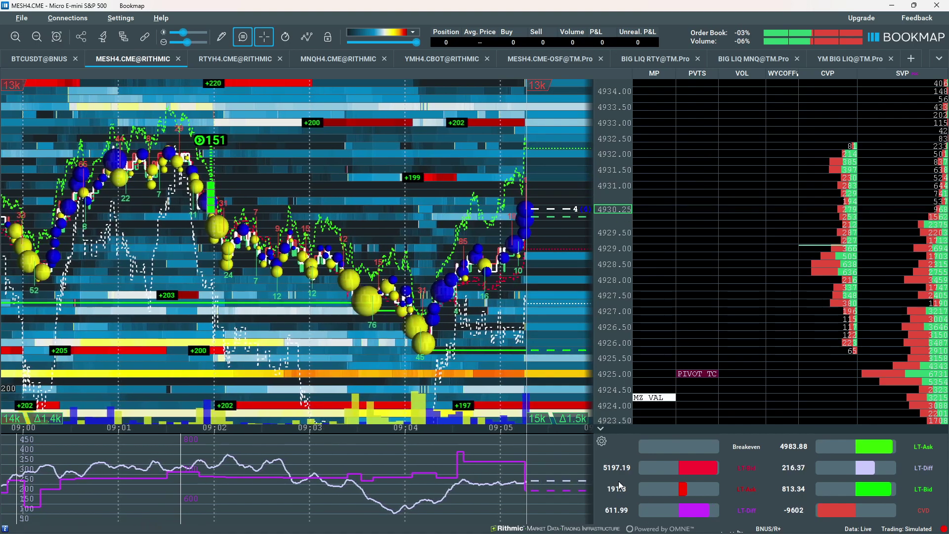
scroll(247, 277, "down", 4)
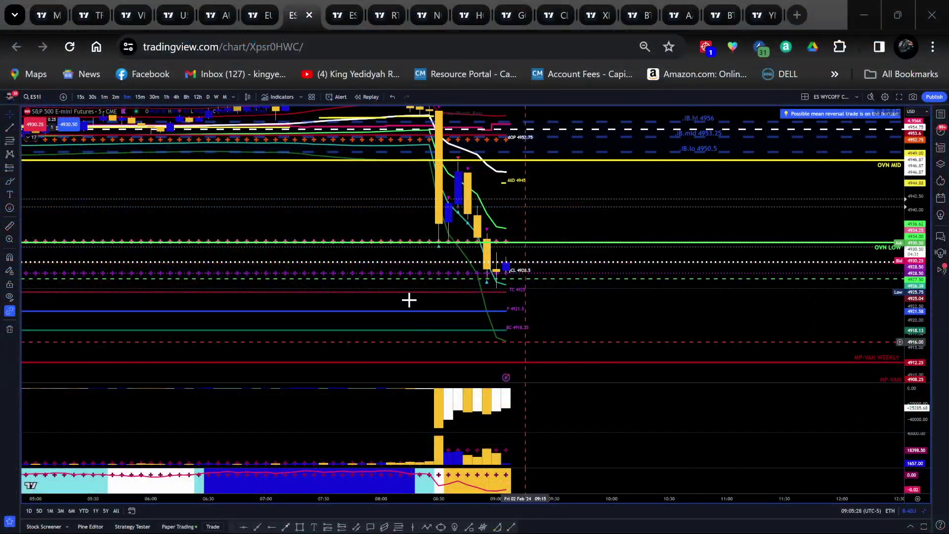
- Zoom and center the ES 5-minute chart on the latest candles, stretch prices taller, and select the OVN LOW line
scroll(596, 303, "up", 2)
left_click_drag(442, 309, 600, 318)
scroll(600, 318, "up", 2)
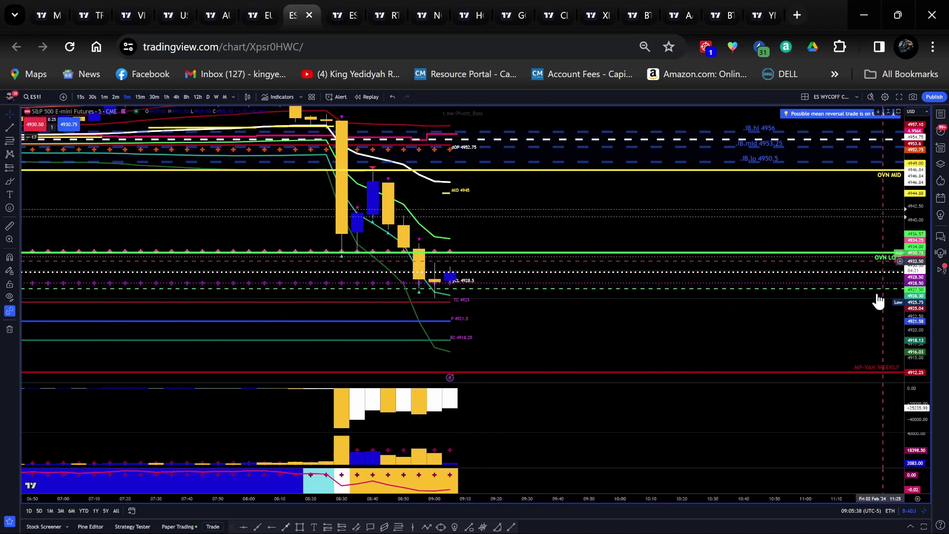
left_click_drag(922, 302, 913, 249)
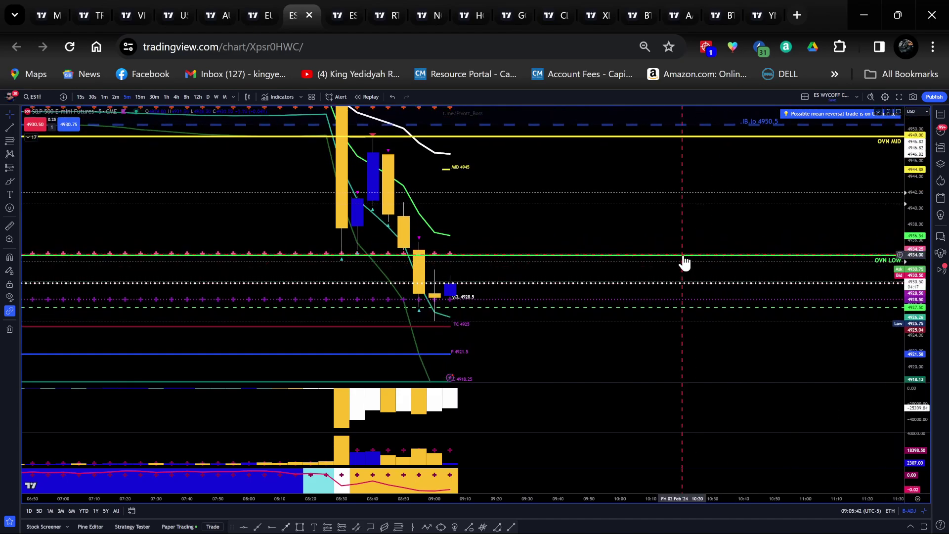
left_click(687, 323)
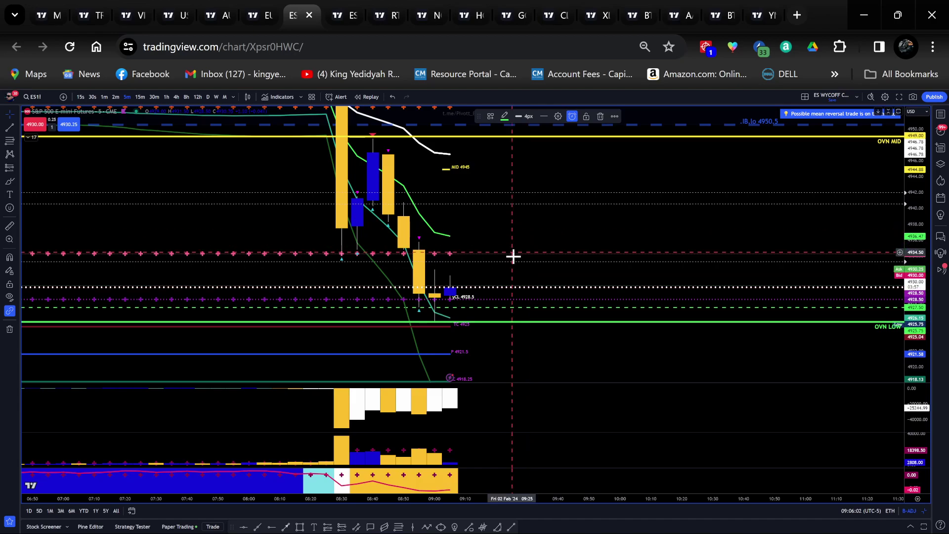
- Shift the ES chart and compress the price scale to reveal IB.mid and IB.lo down to 4879.25
left_click_drag(502, 279, 481, 166)
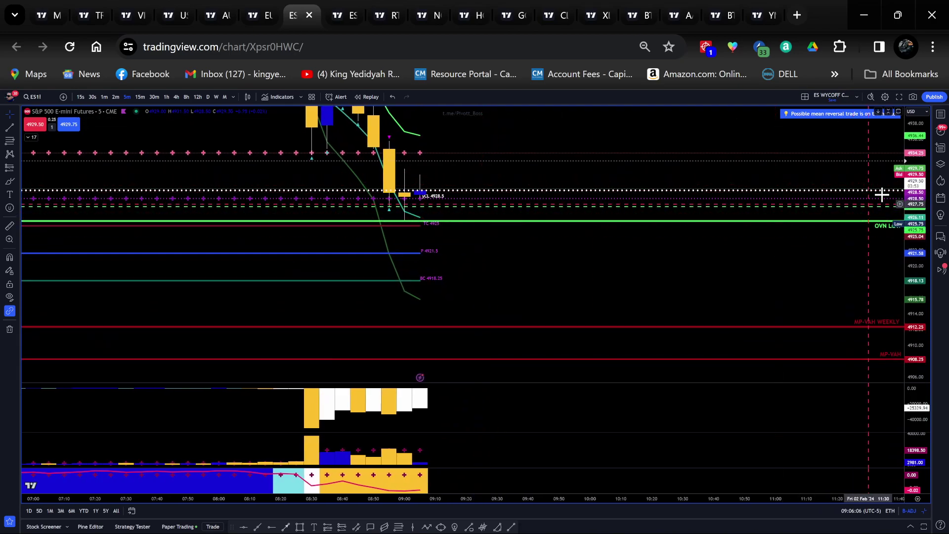
left_click_drag(909, 161, 917, 262)
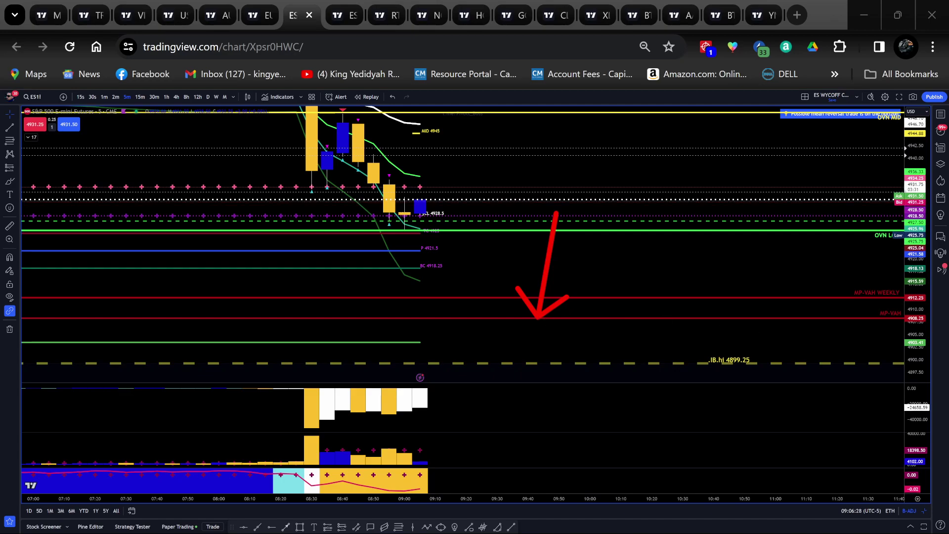
left_click_drag(917, 233, 920, 307)
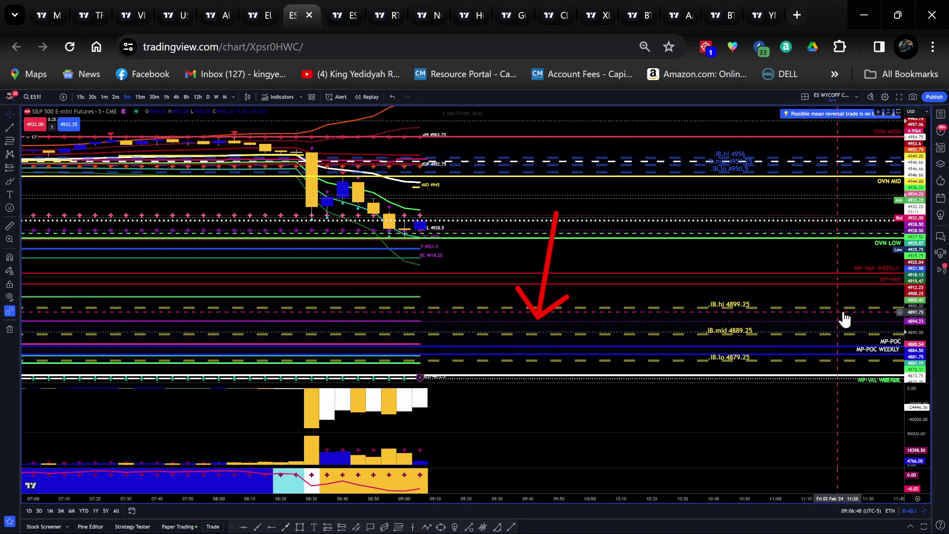
- Spread the price levels, remove the down arrow, and draw red upward arrows under the latest candles at support
left_click_drag(915, 319, 918, 264)
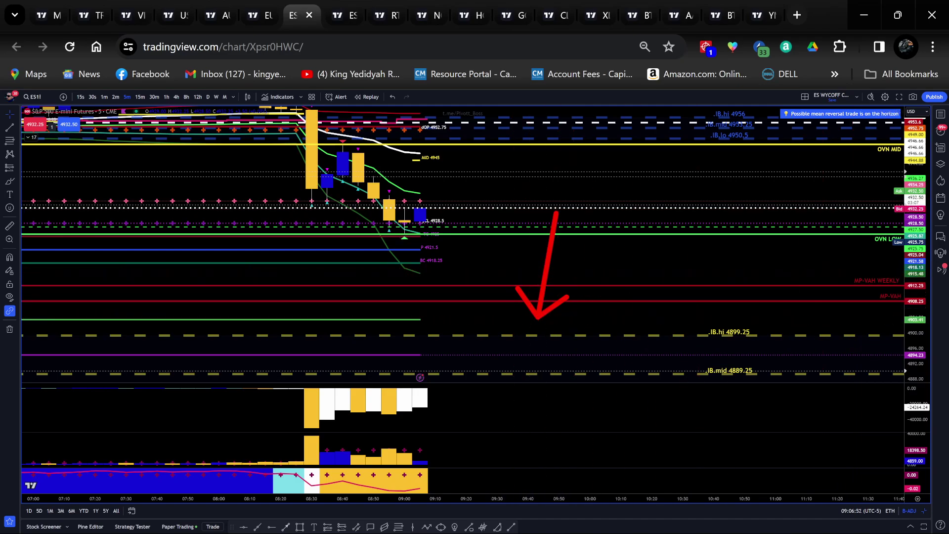
key("Escape")
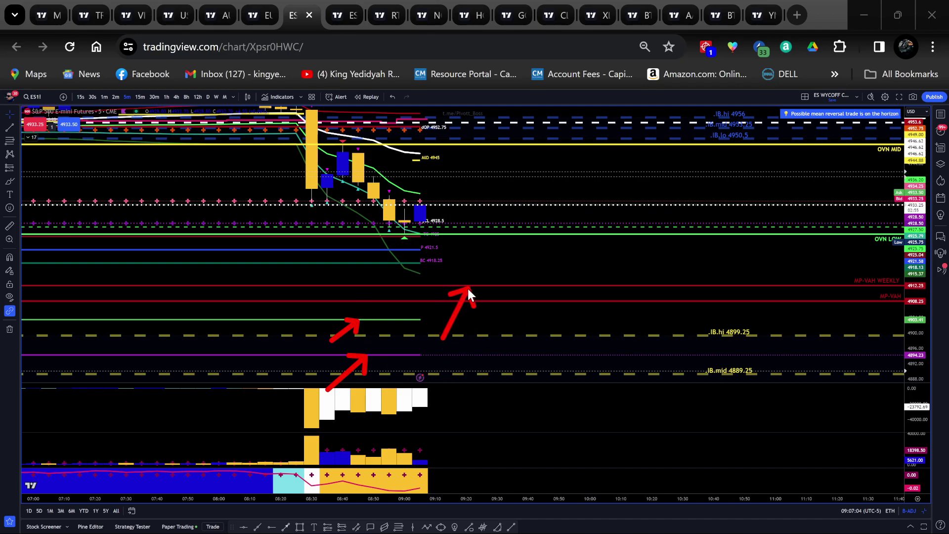
mouse_move(474, 293)
left_mouse_down()
mouse_move(465, 289)
mouse_move(471, 307)
left_mouse_up()
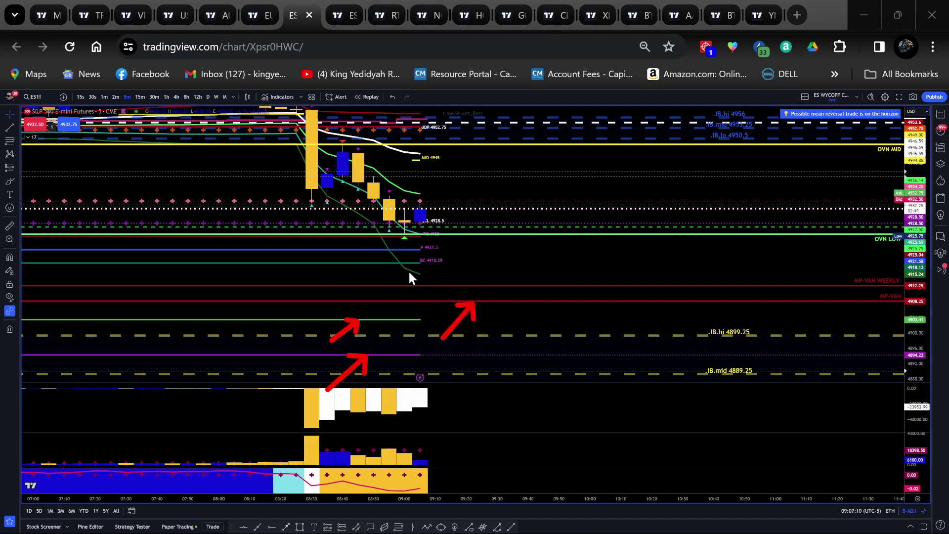
mouse_move(401, 275)
left_mouse_down()
mouse_move(415, 257)
mouse_move(382, 250)
left_mouse_up()
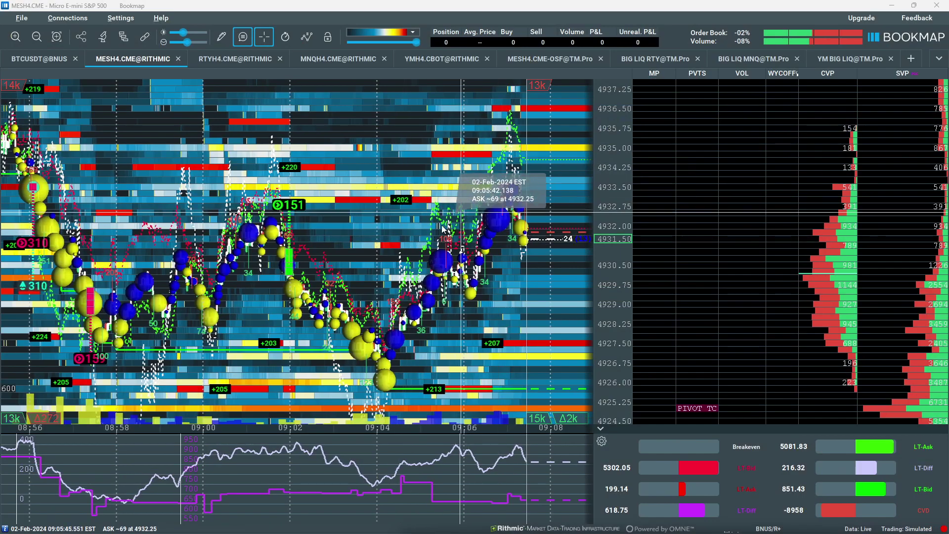
- Zoom the MESH4 heatmap time axis to focus on order flow from 09:00 to about 09:08
scroll(410, 242, "down", 5)
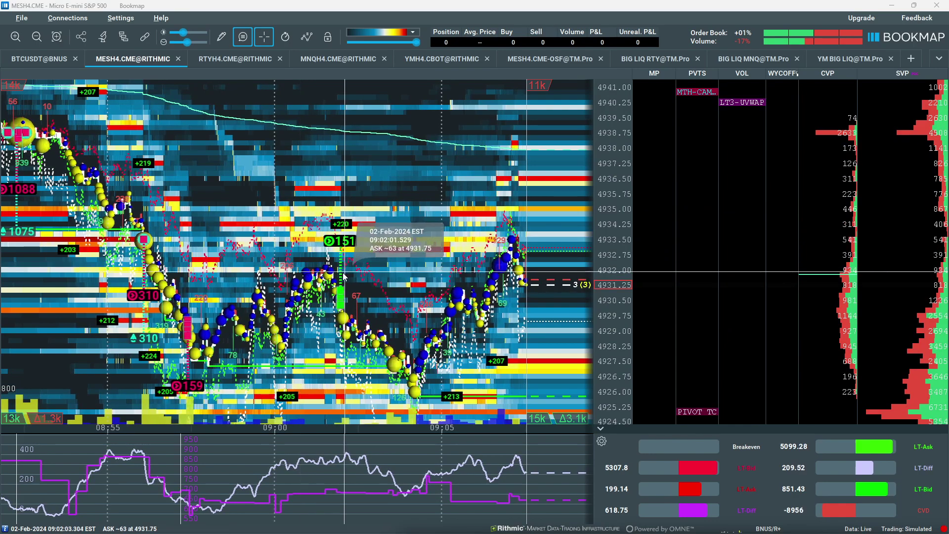
scroll(551, 347, "up", 3)
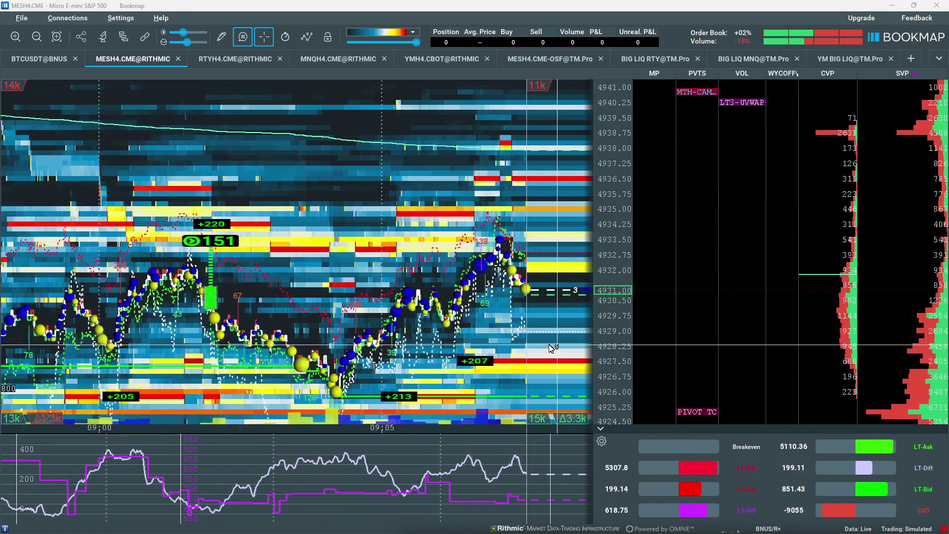
scroll(527, 207, "up", 3)
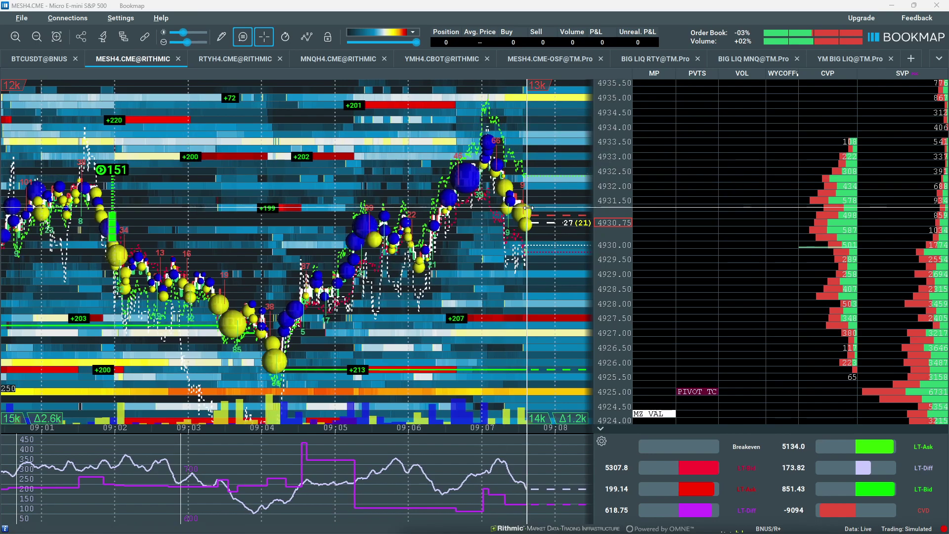
scroll(505, 272, "up", 2)
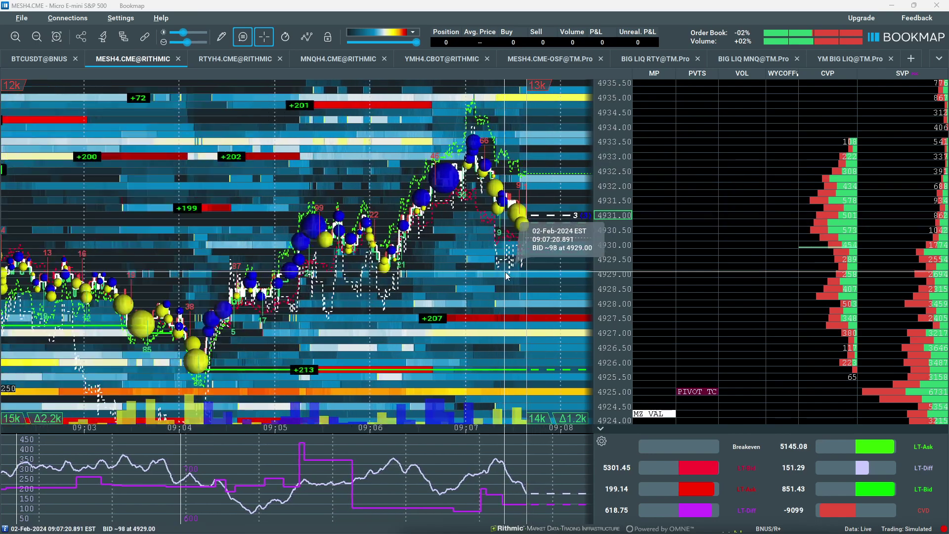
scroll(505, 272, "up", 2)
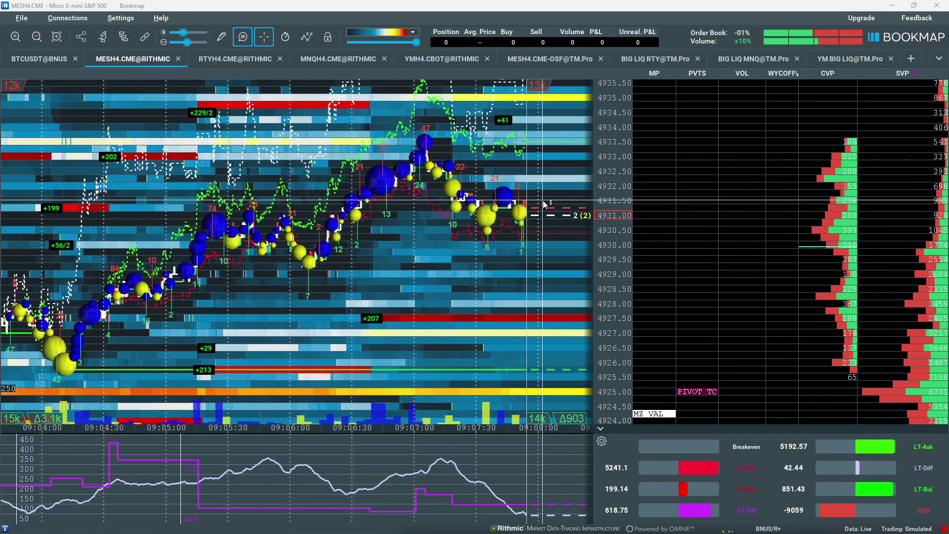
scroll(425, 291, "down", 5)
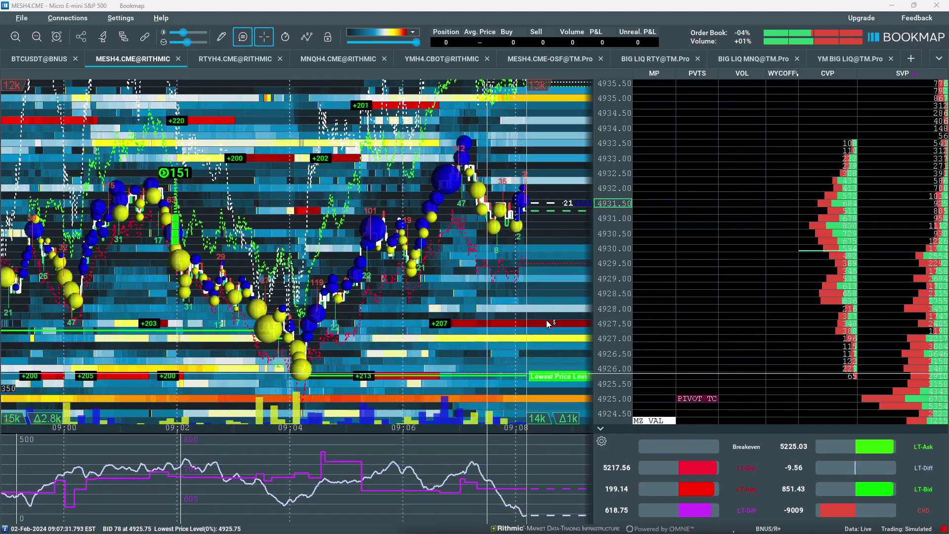
- Zoom out the MESH4 heatmap's price and time axes to show order flow from about 08:55 onward
scroll(618, 264, "down", 2)
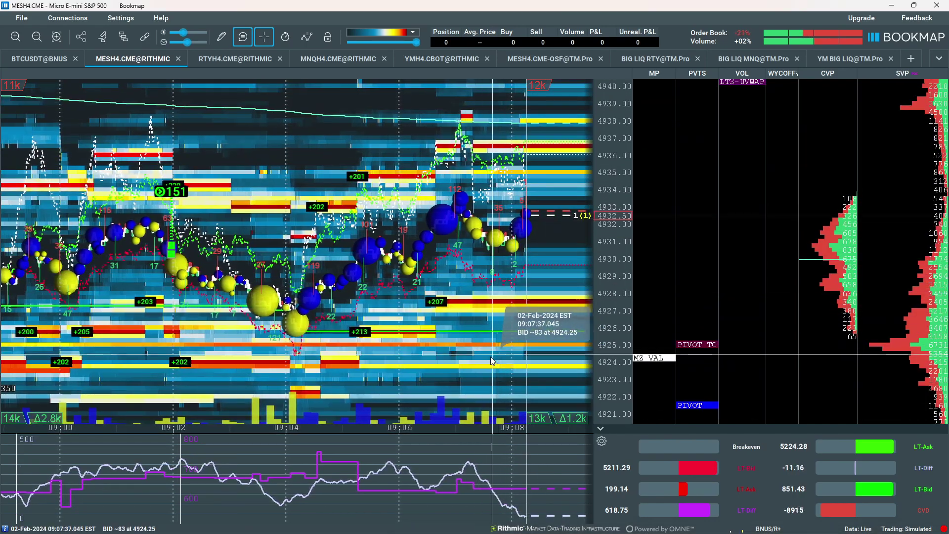
scroll(420, 314, "down", 3)
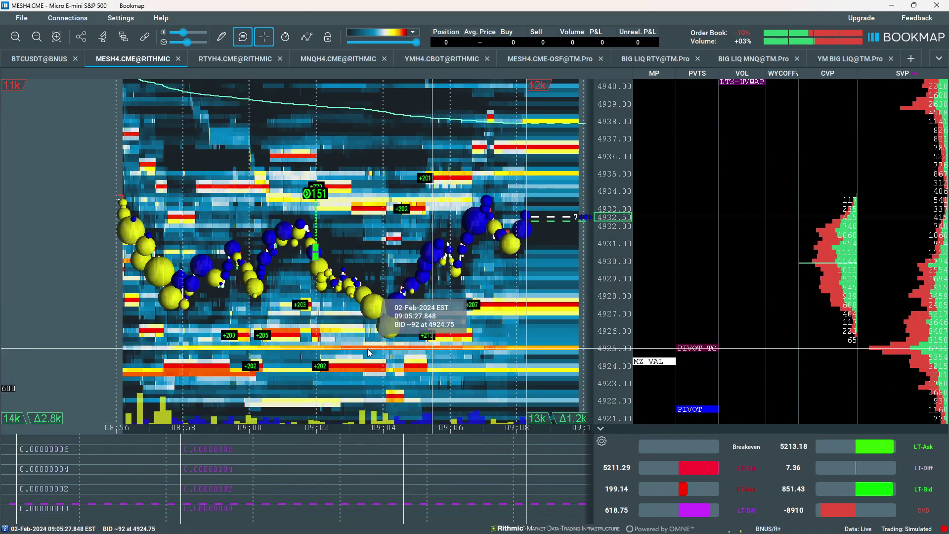